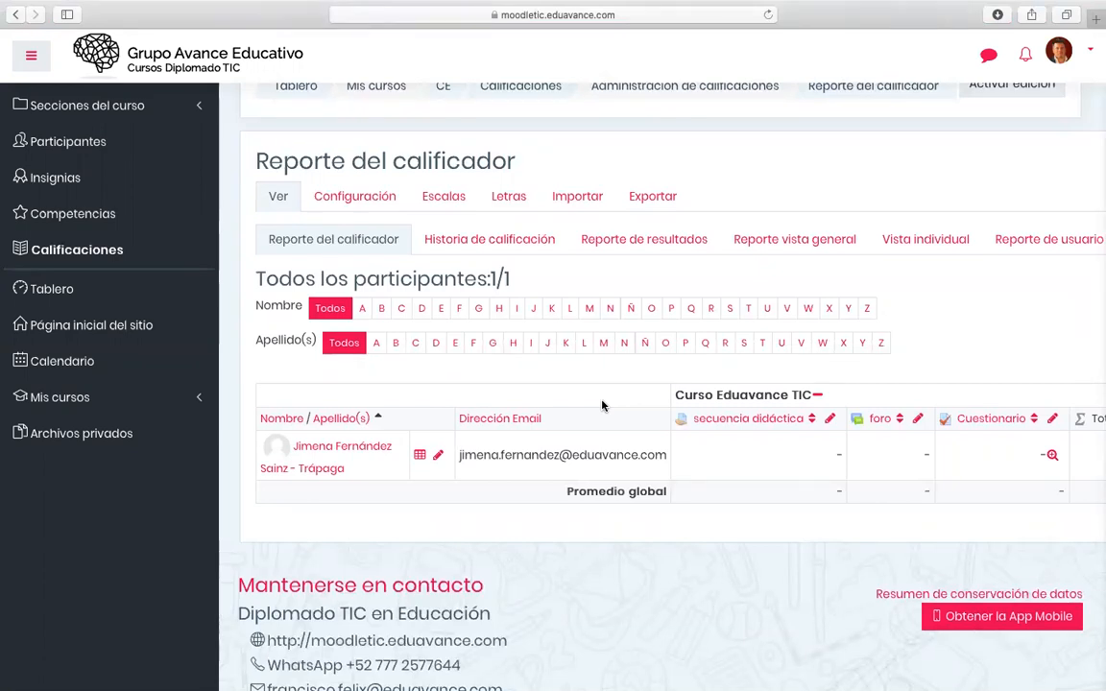
Open the gradebook setup of the Curso Eduavance TIC course from the grader report.
scroll(614, 432, "right", 3)
left_click(348, 192)
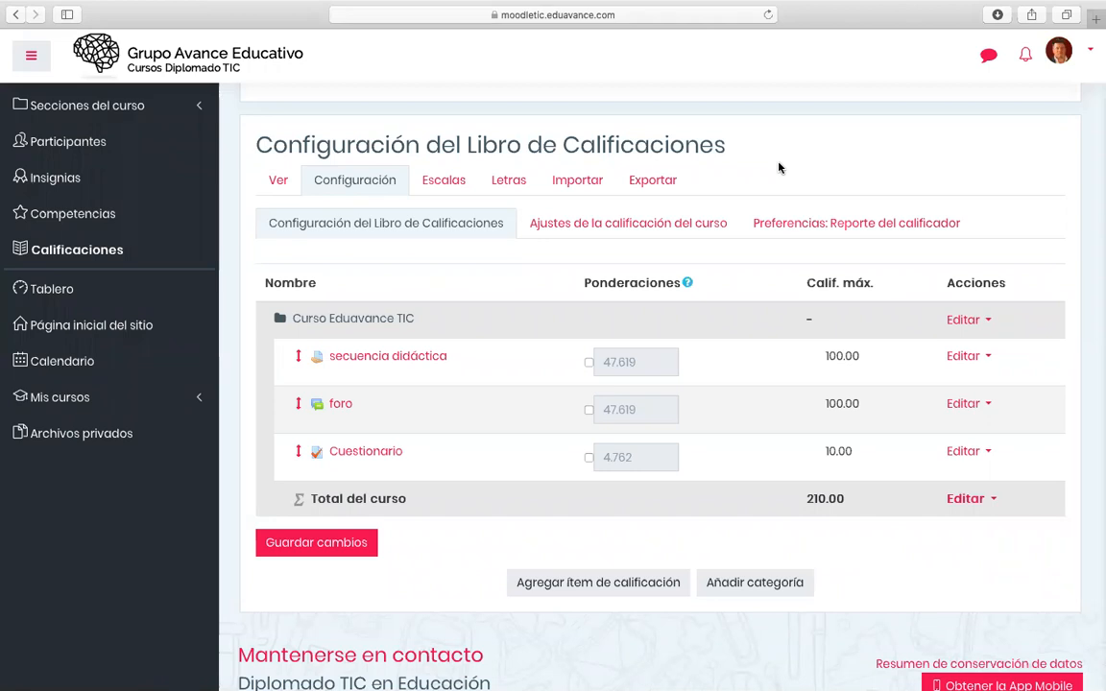
scroll(743, 299, "down", 1)
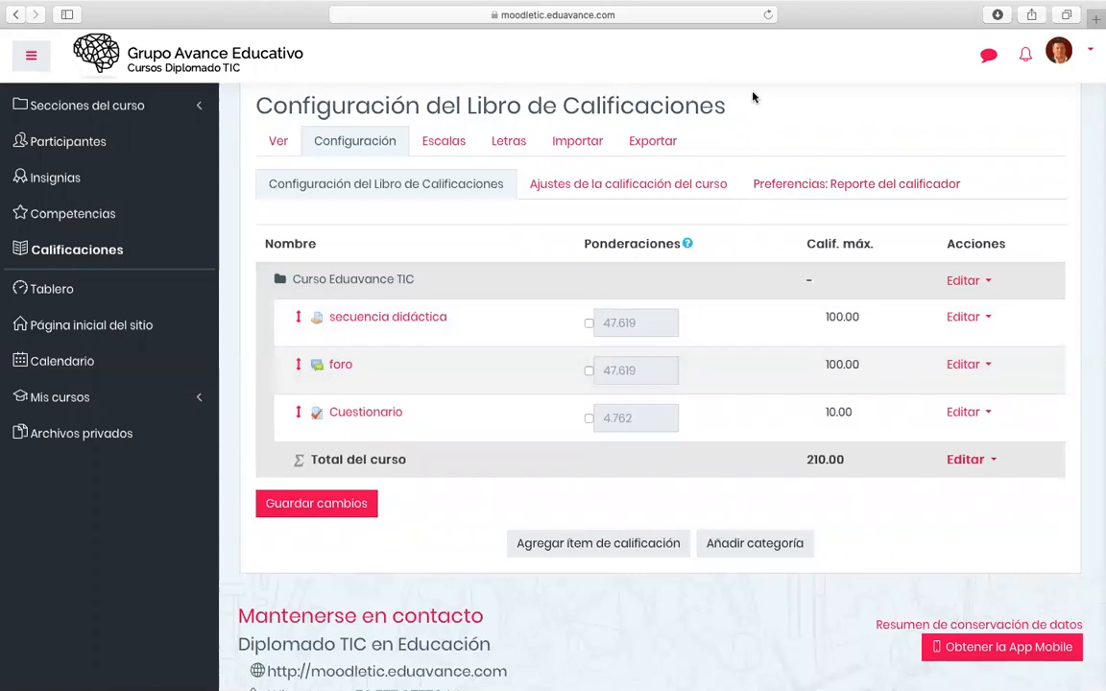
scroll(662, 292, "up", 2)
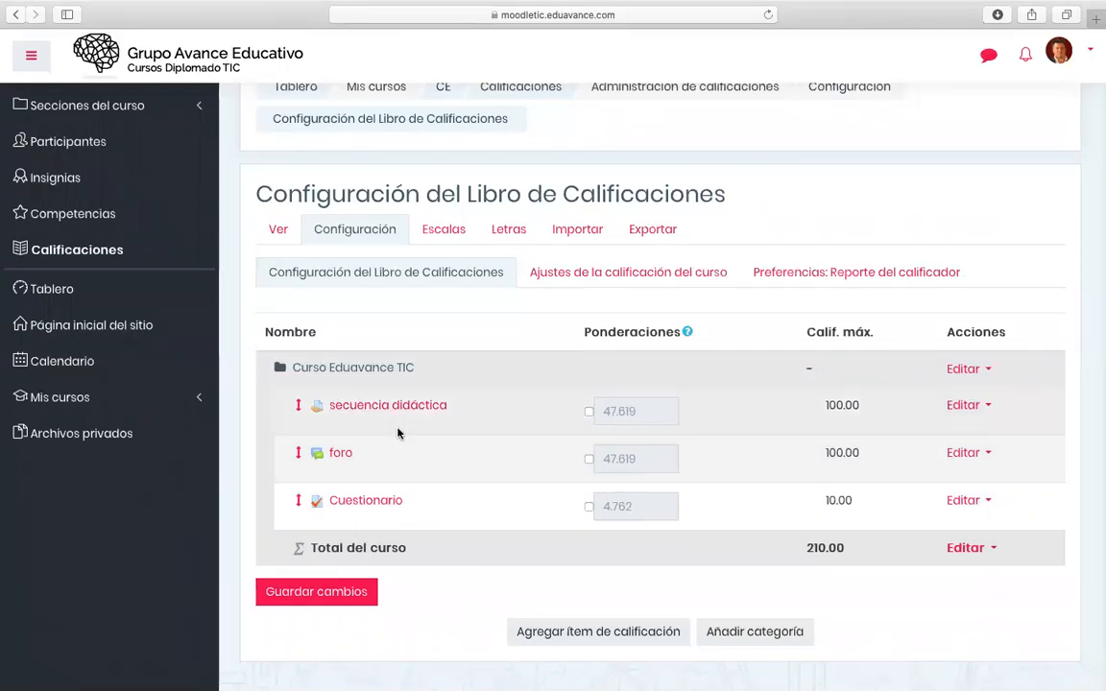
Move the Cuestionario item between secuencia didáctica and foro in the gradebook.
left_click(299, 501)
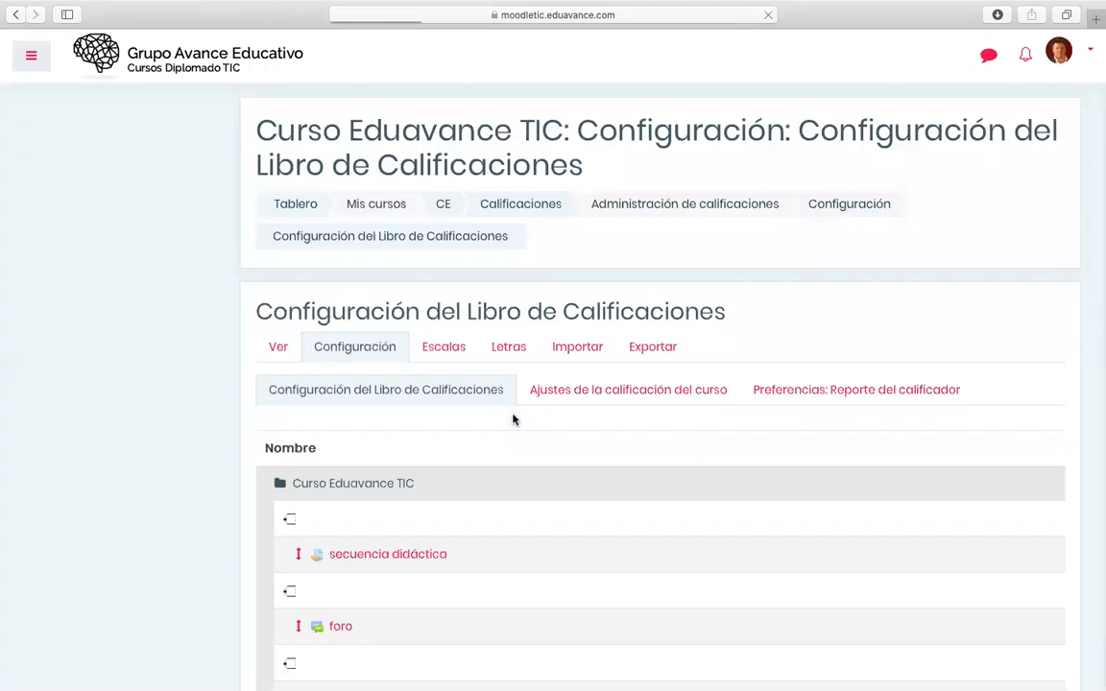
scroll(485, 532, "down", 3)
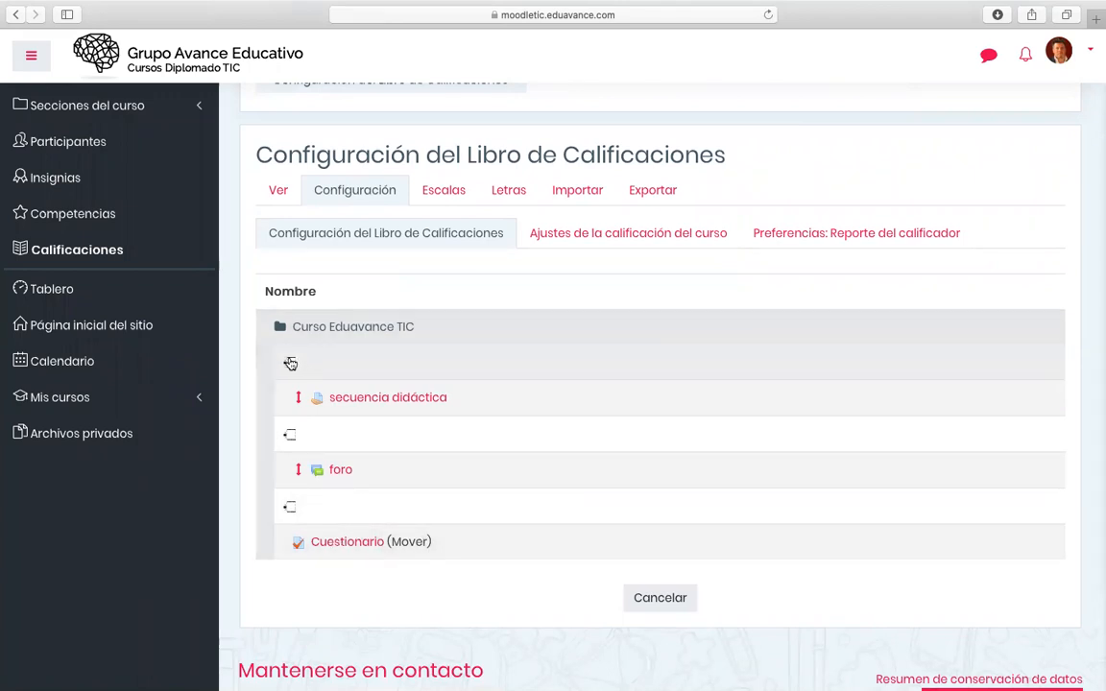
left_click(290, 440)
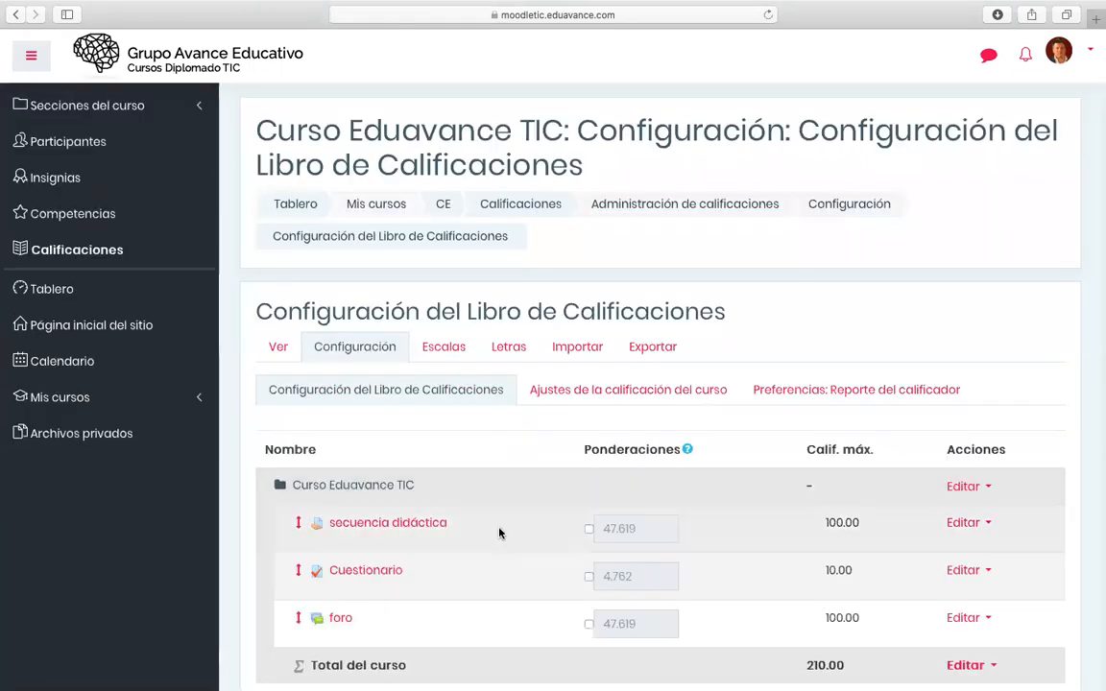
Open the secuencia didáctica assignment from the gradebook and bring up its settings for editing.
scroll(499, 533, "down", 3)
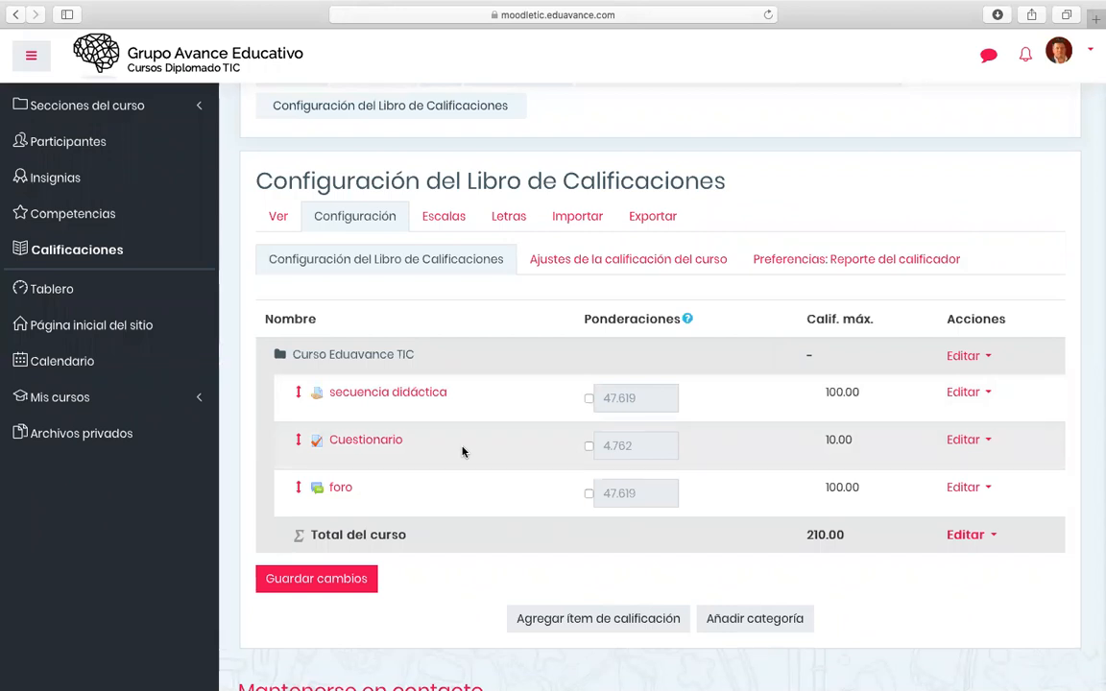
left_click(371, 394)
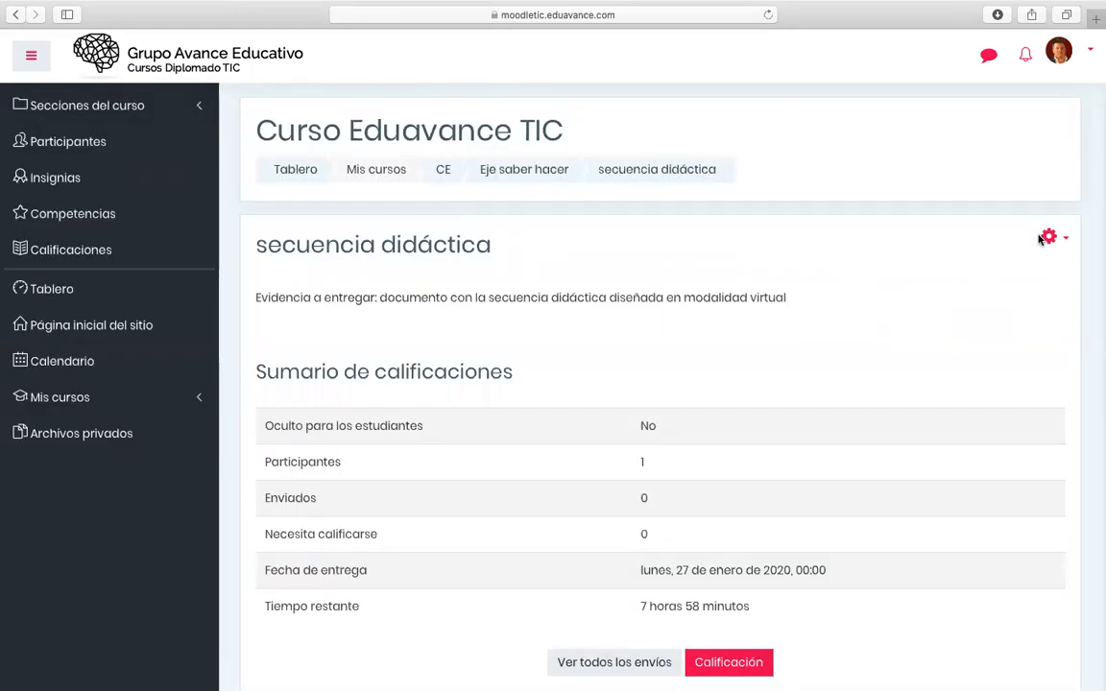
left_click(1050, 240)
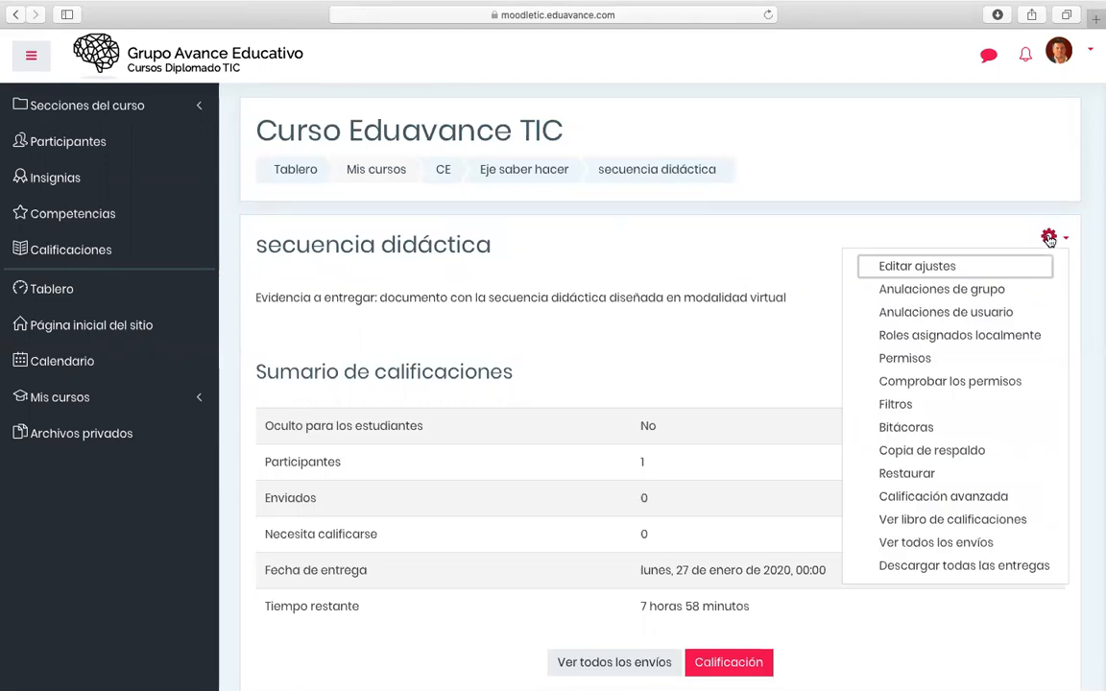
left_click(919, 268)
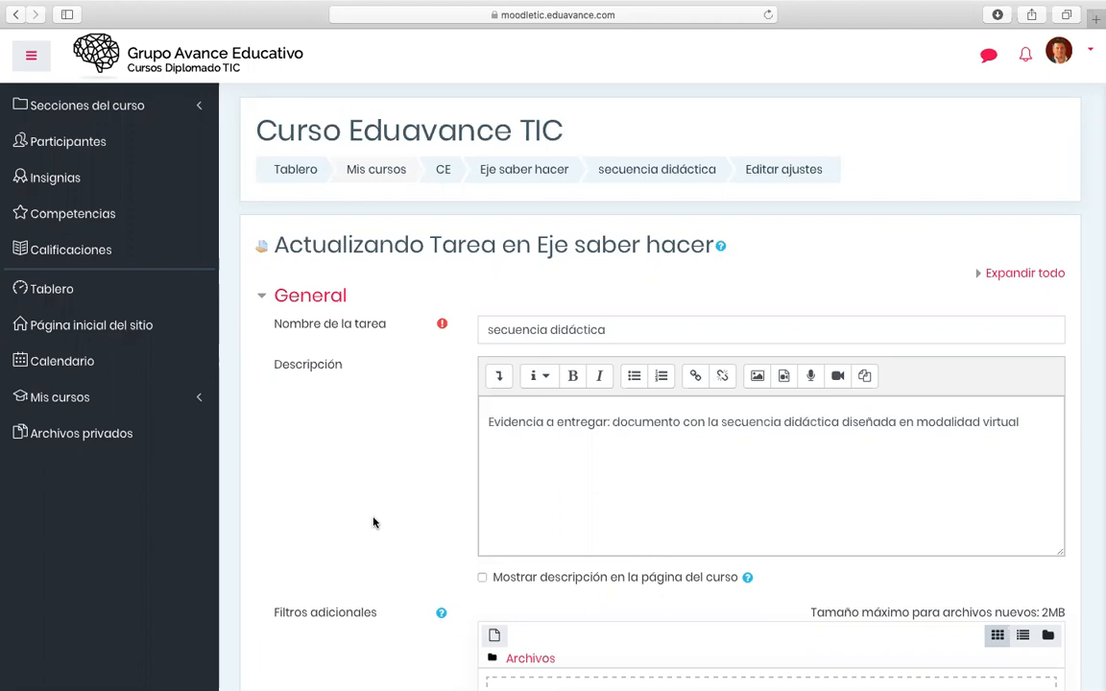
Set the maximum grade of the secuencia didáctica assignment to 50 and save the changes, returning to the course.
scroll(373, 522, "down", 15)
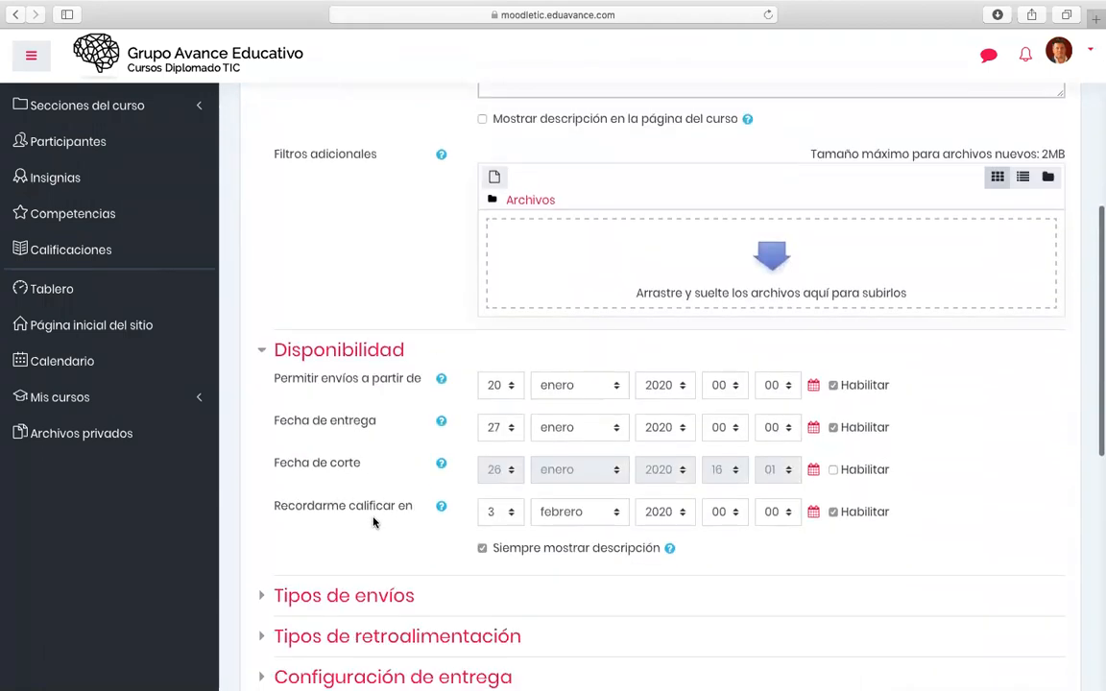
scroll(373, 522, "down", 2)
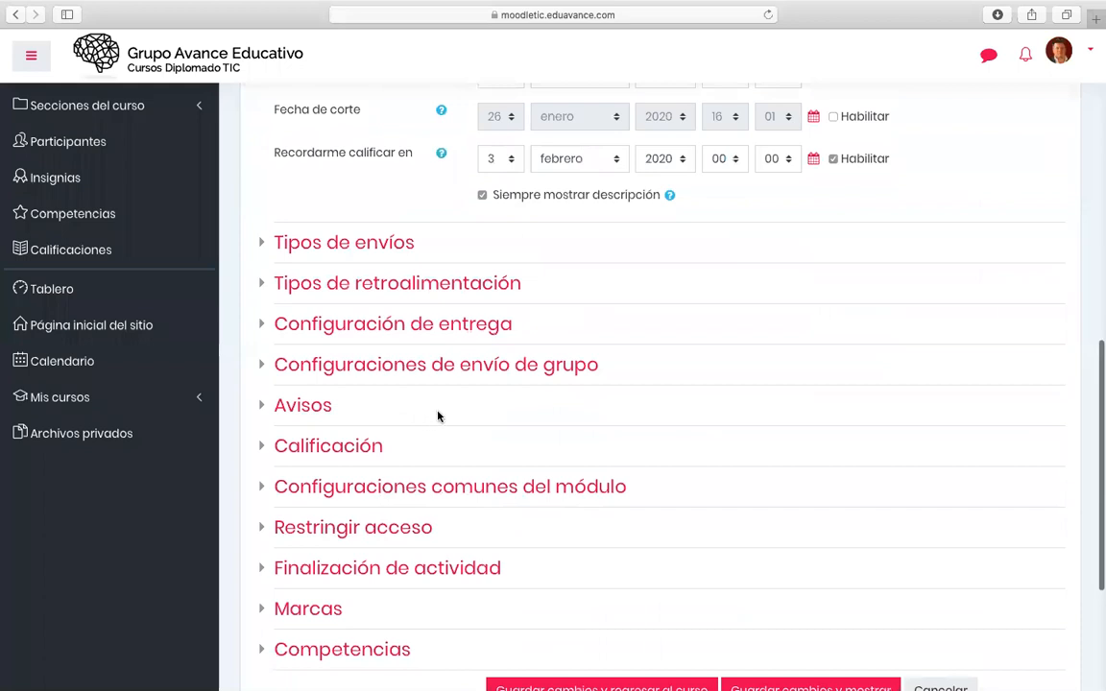
left_click(312, 447)
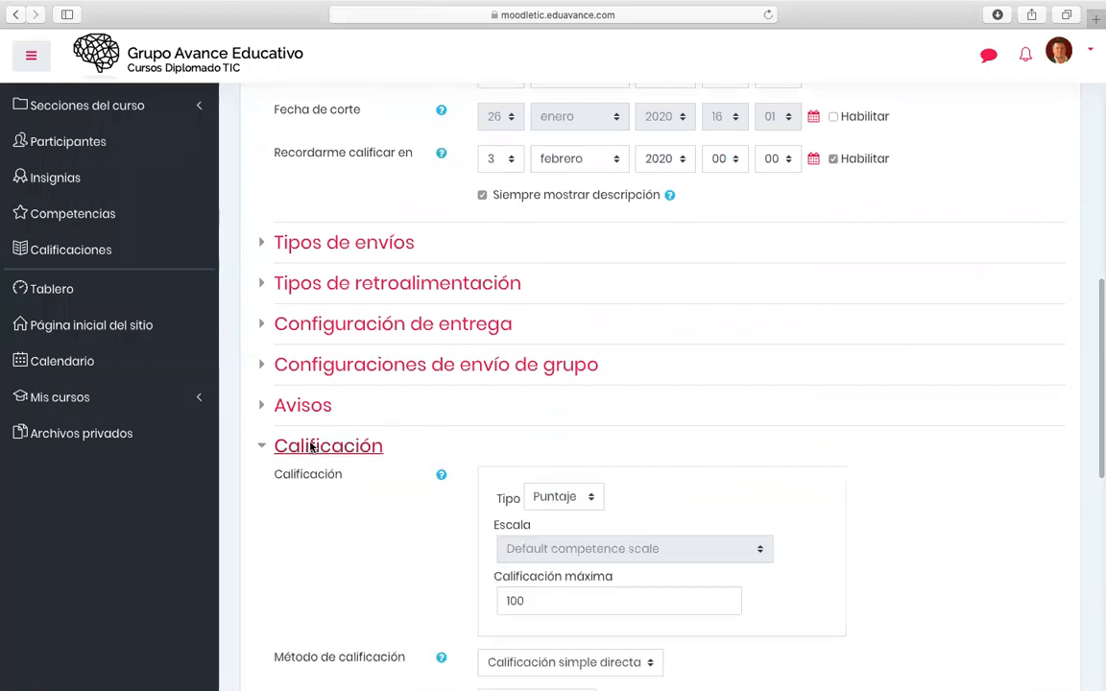
scroll(516, 410, "down", 5)
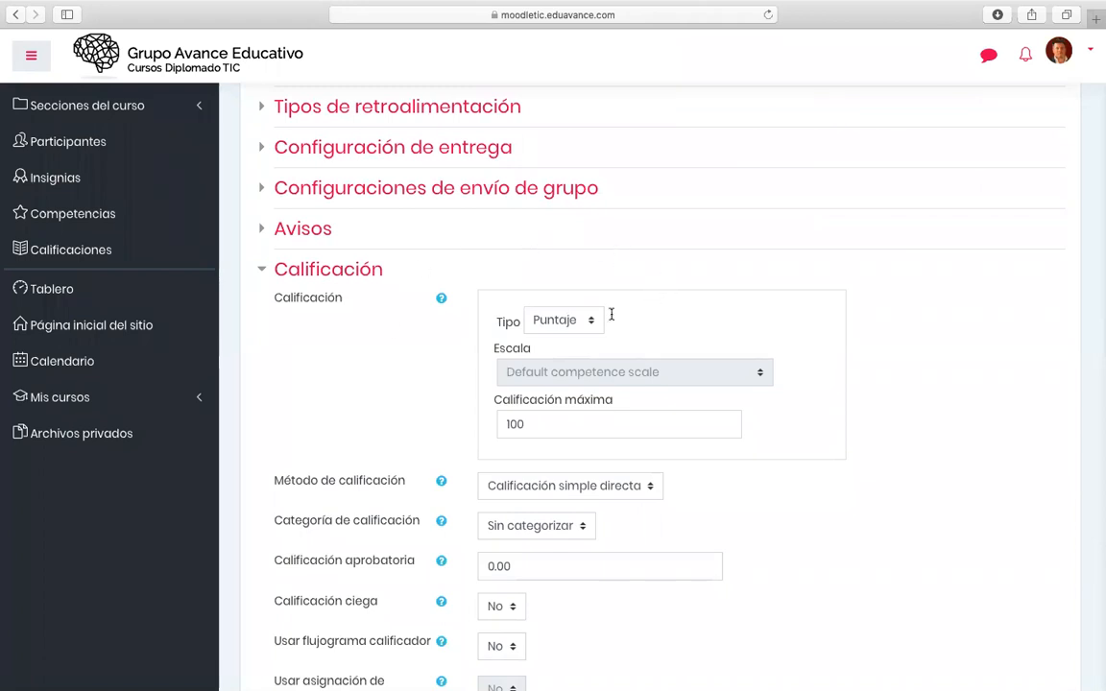
left_click(546, 421)
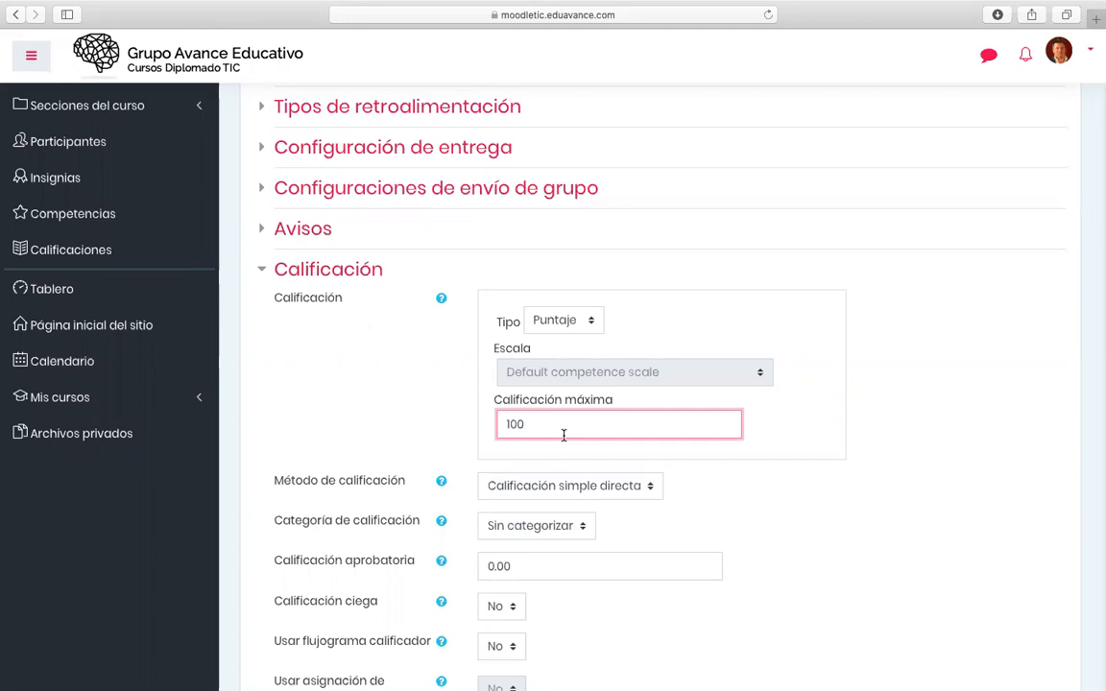
key("BackSpace")
key("BackSpace")
key("BackSpace")
type("50")
left_click(803, 553)
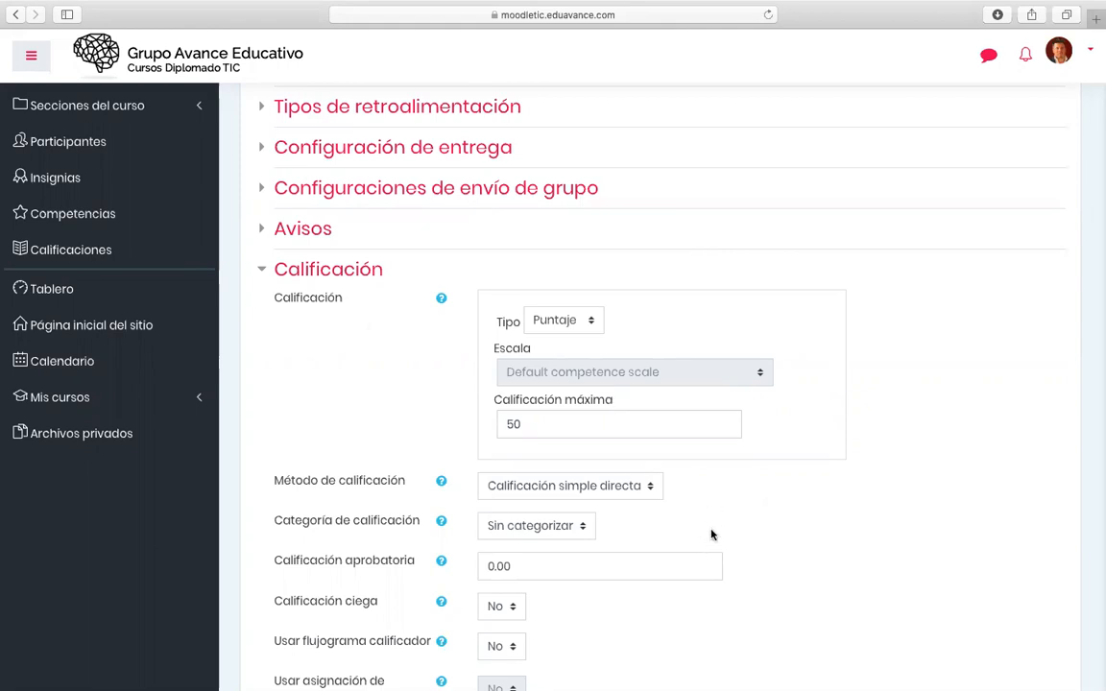
scroll(710, 531, "down", 5)
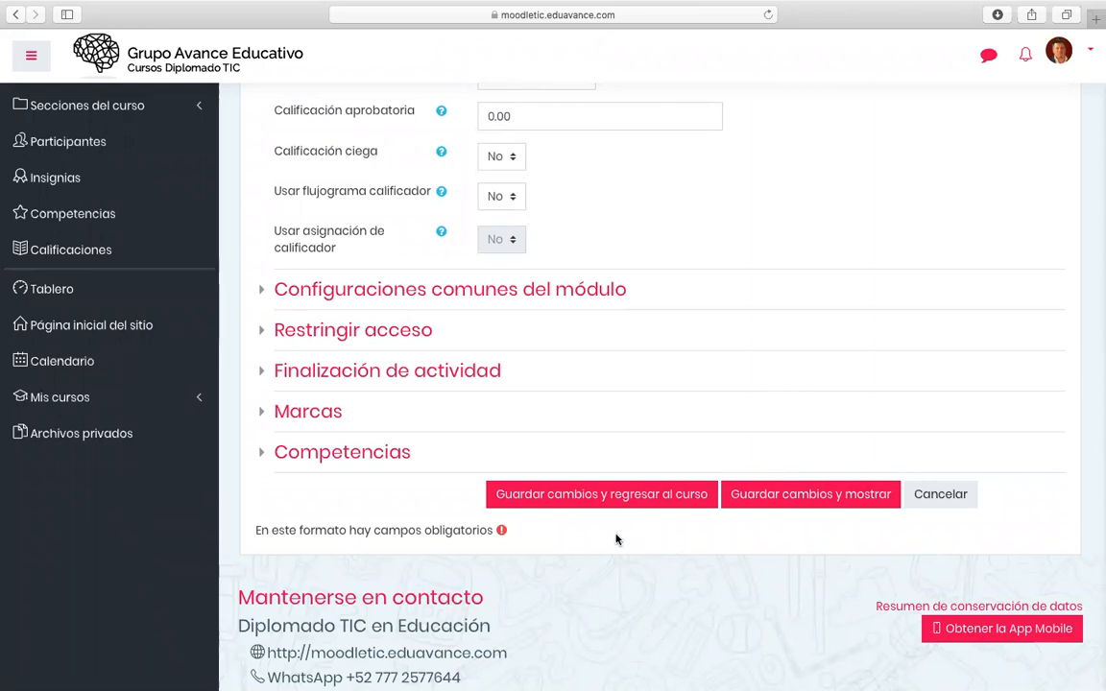
left_click(657, 497)
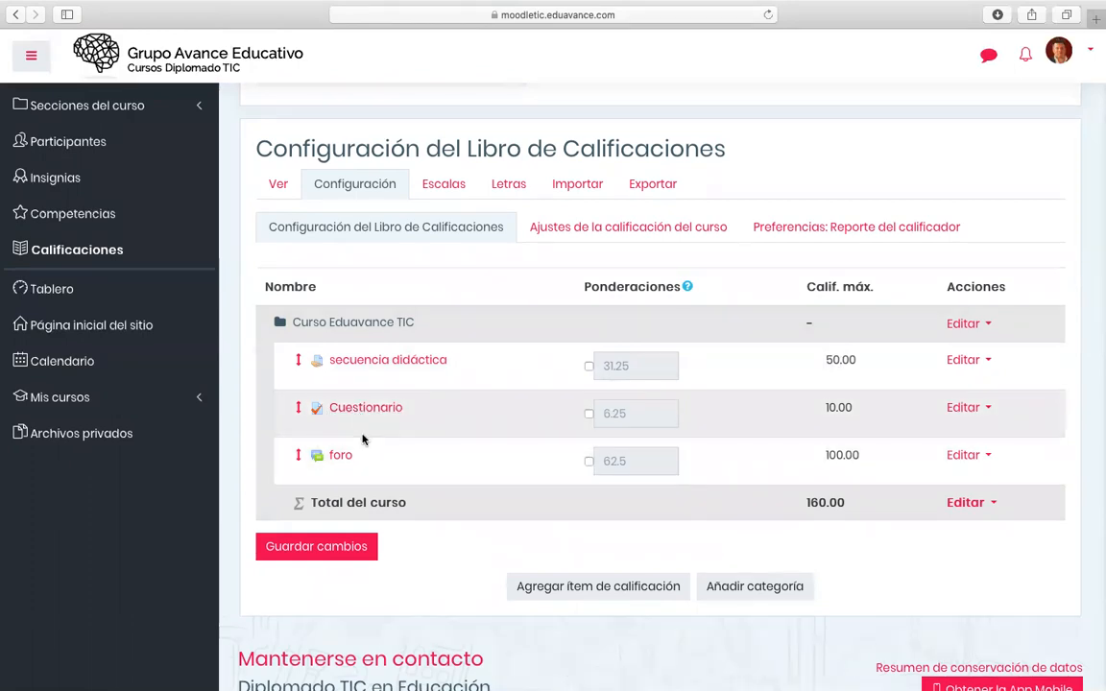
Open the calculation editor for Total del curso in the gradebook setup.
scroll(770, 486, "down", 1)
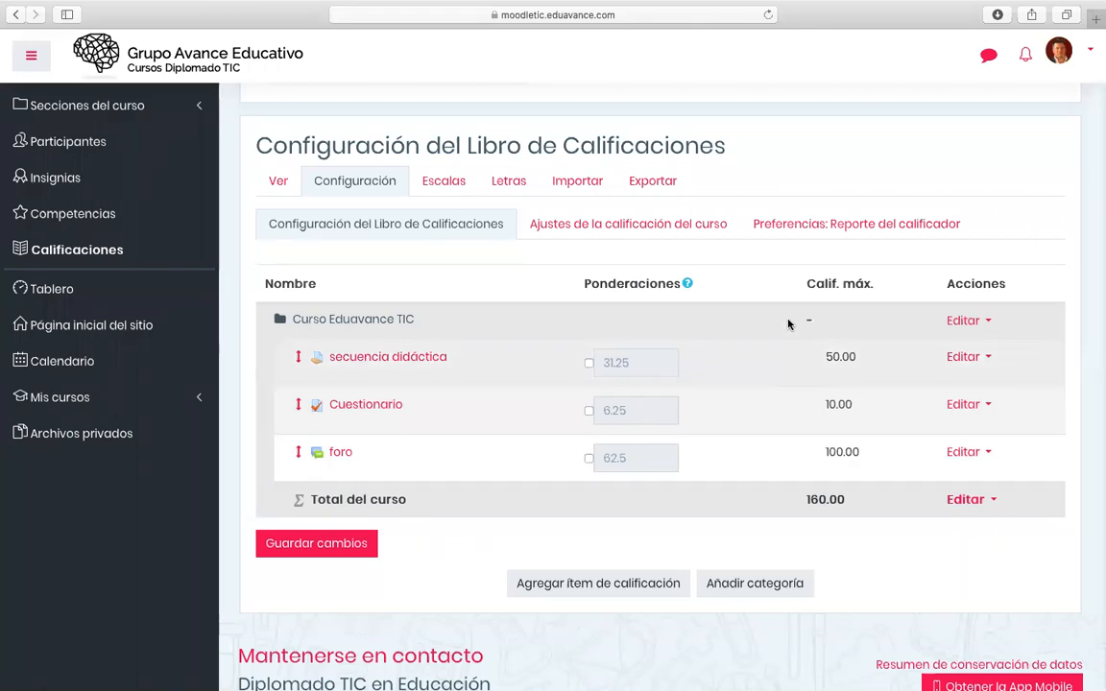
scroll(803, 170, "up", 1)
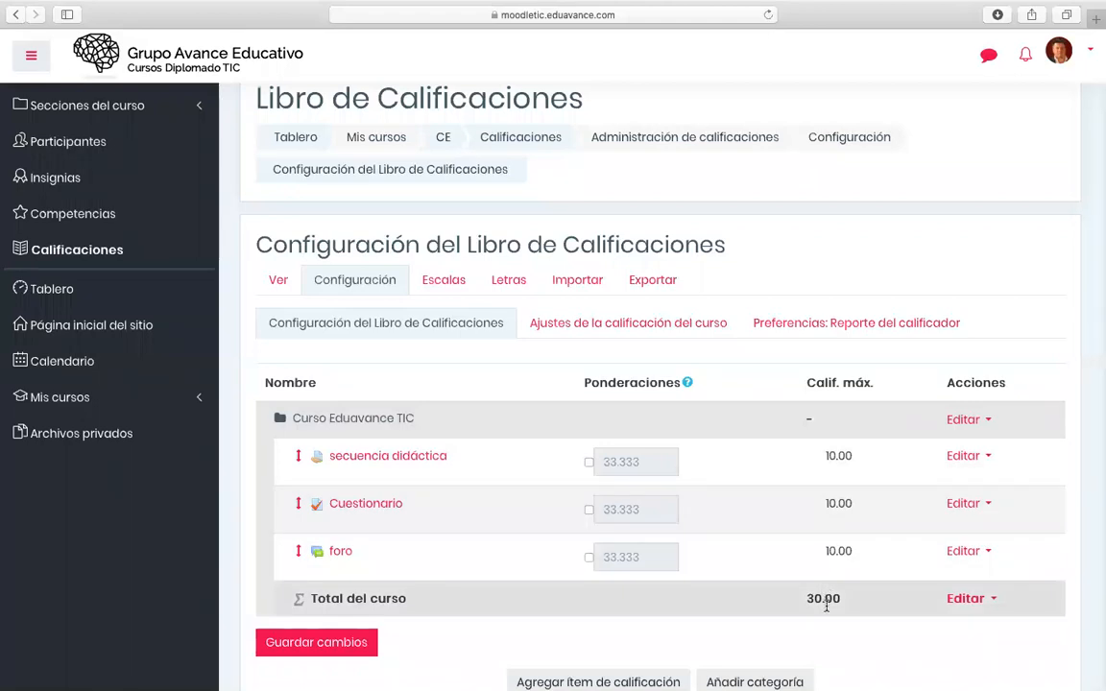
left_click(966, 599)
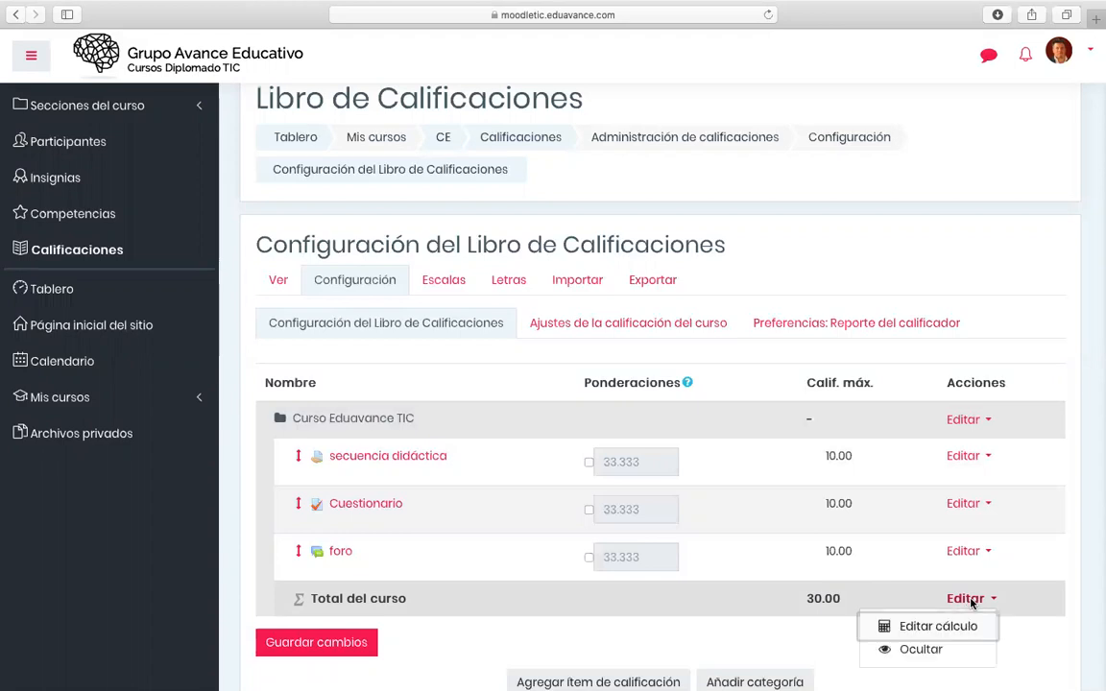
left_click(924, 627)
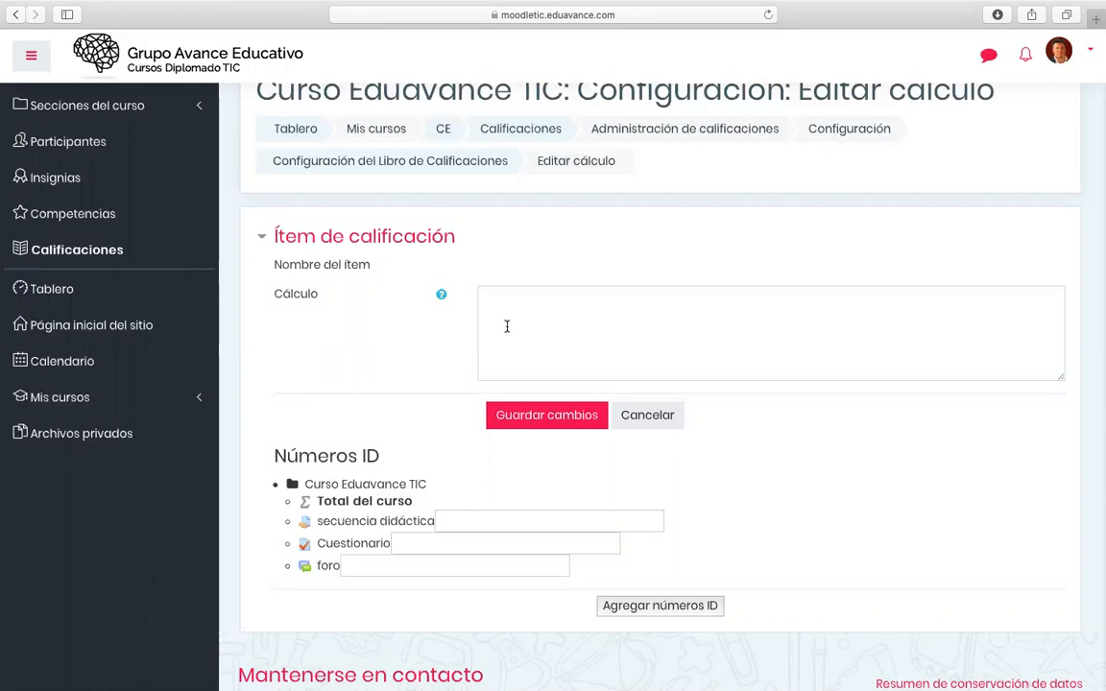
scroll(364, 424, "down", 2)
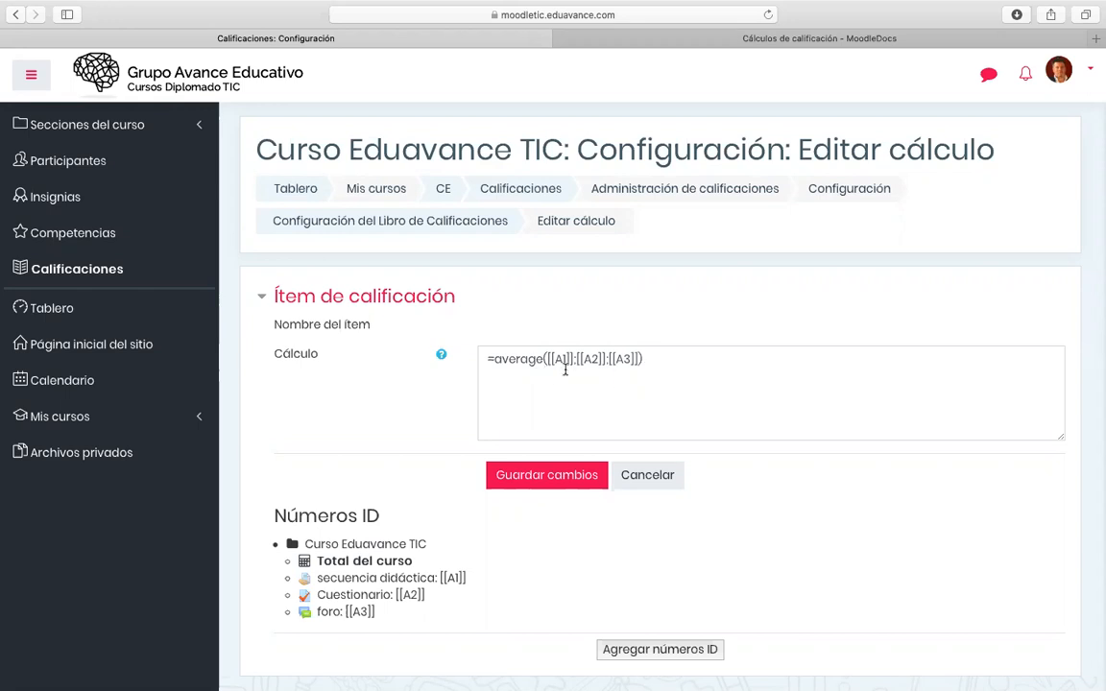
Save the course total calculation =average([[A1]];[[A2]];[[A3]]).
double_click(519, 359)
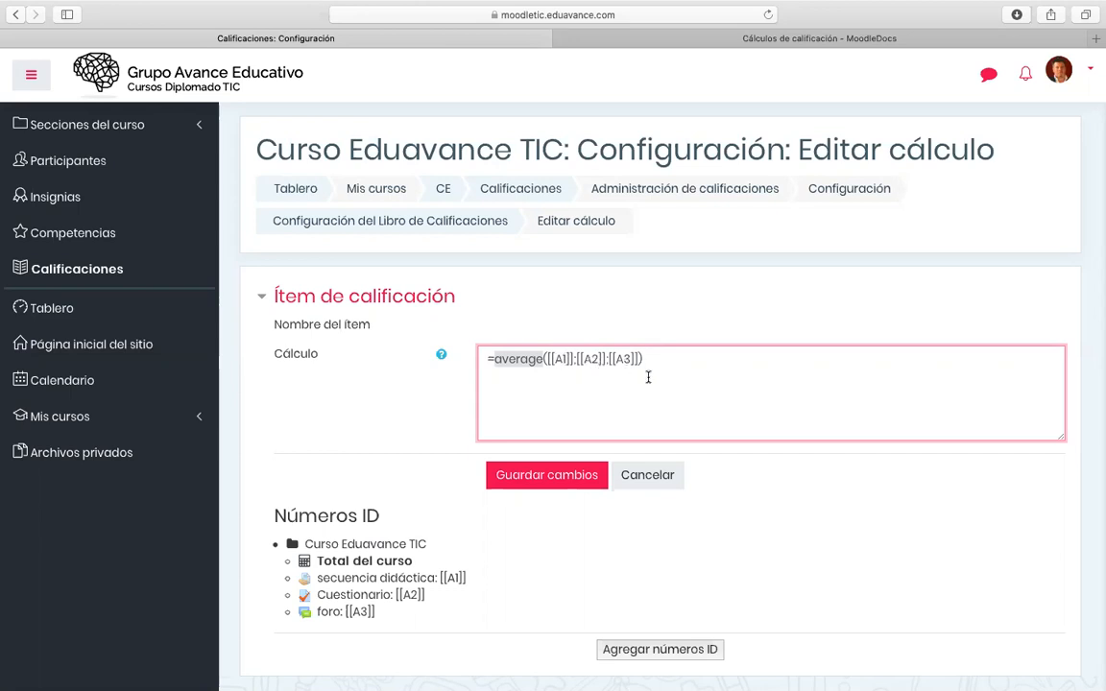
left_click(730, 501)
left_click(545, 476)
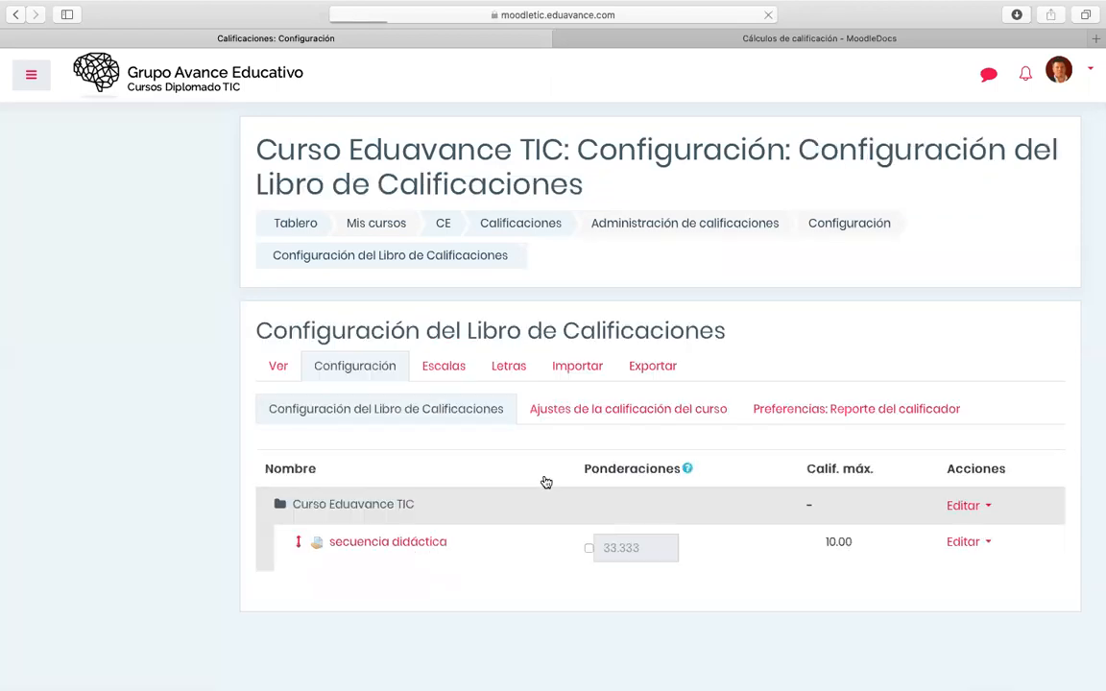
Review the gradebook setup, and view the activity grades and course total in the grader report.
scroll(541, 553, "down", 2)
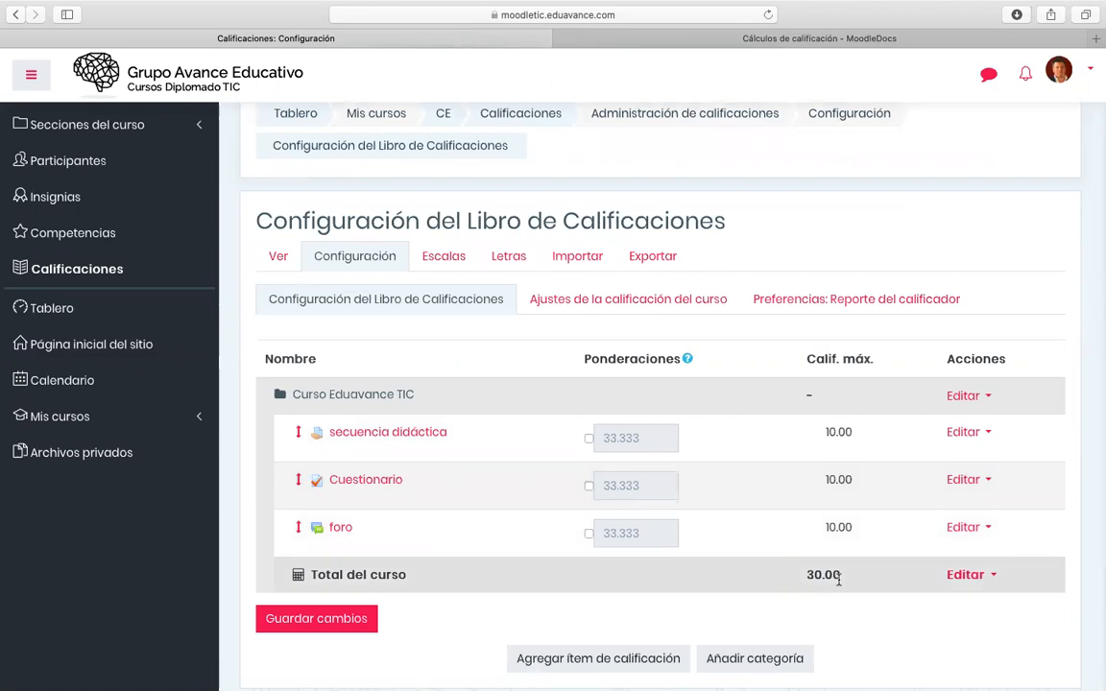
scroll(797, 594, "down", 2)
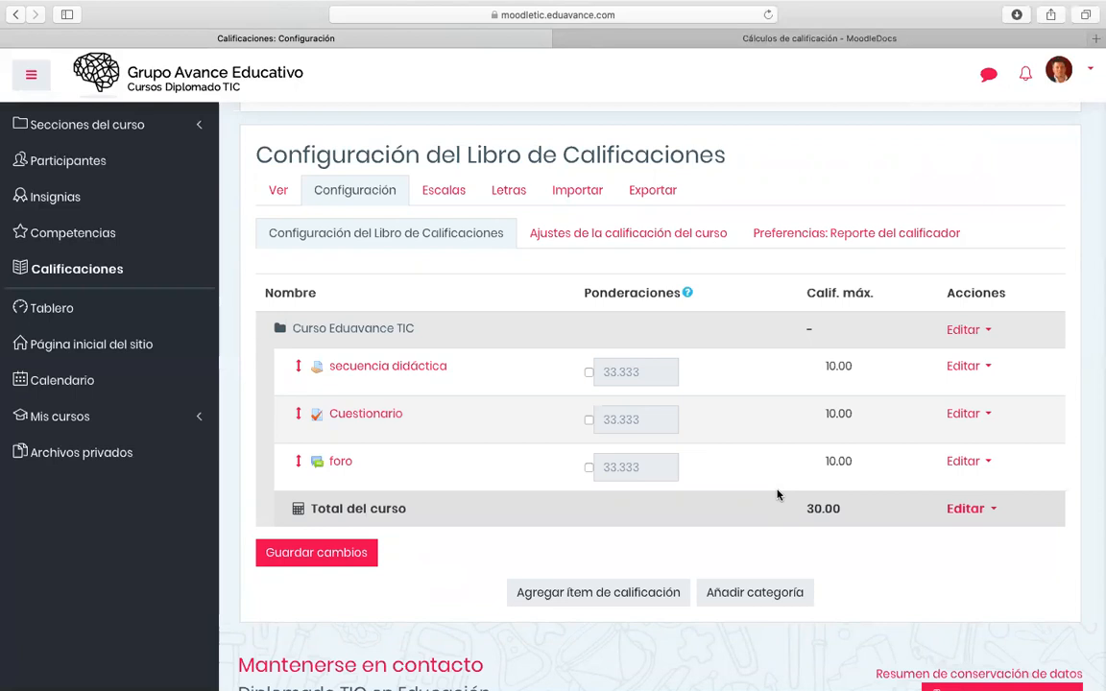
left_click(278, 189)
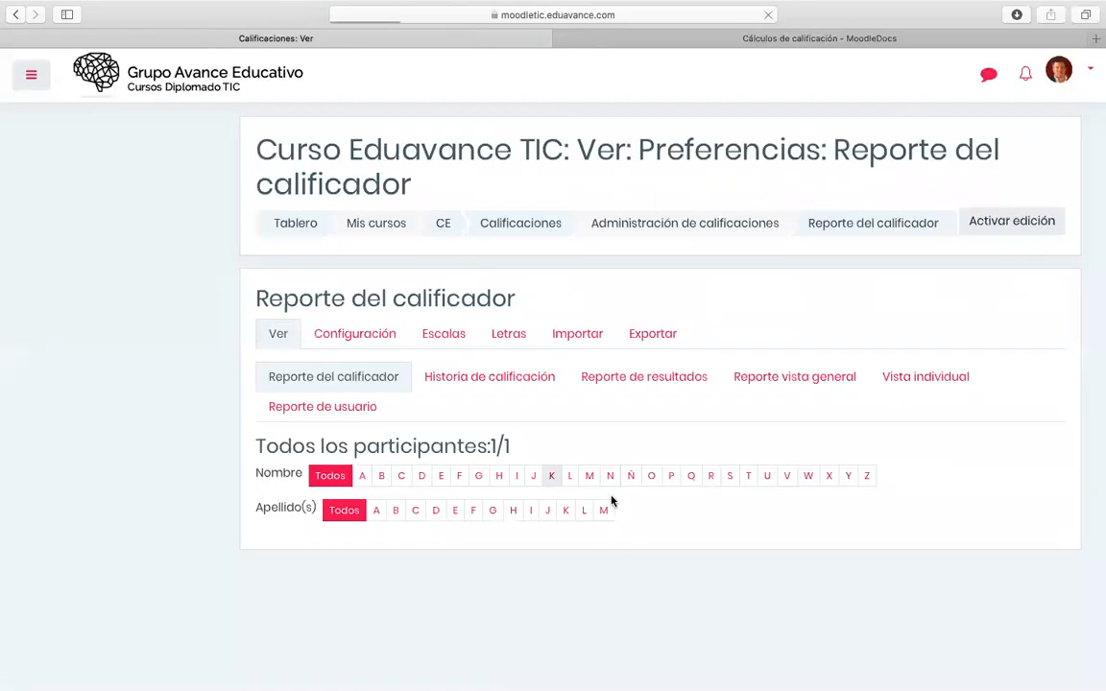
scroll(699, 541, "down", 3)
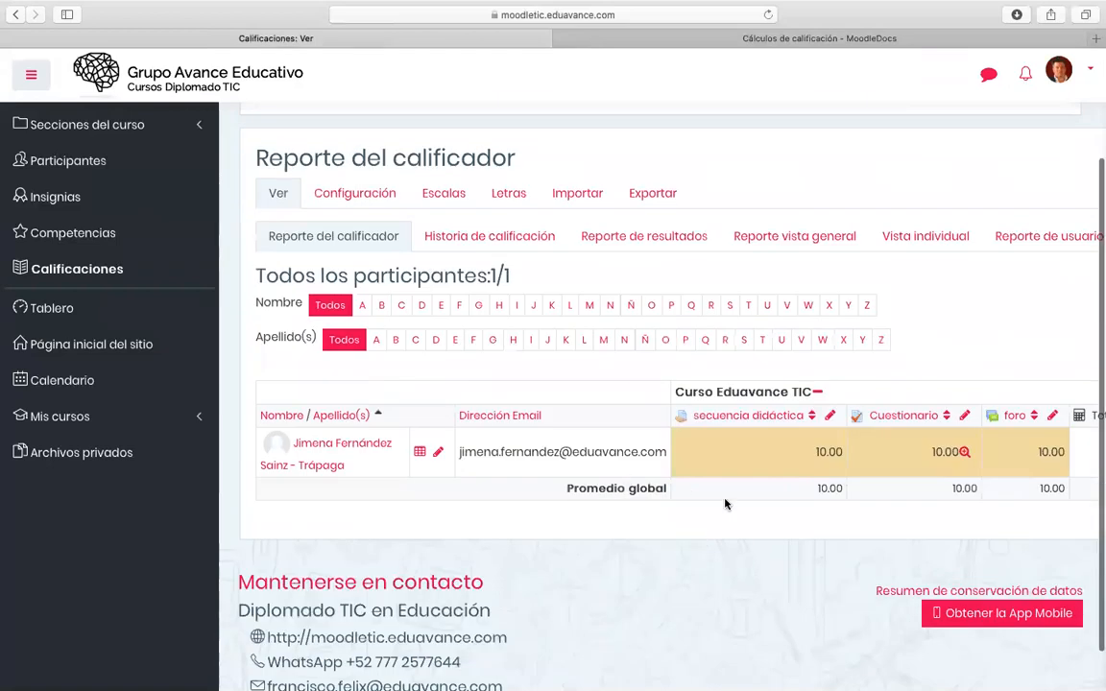
scroll(726, 504, "right", 2)
scroll(725, 503, "right", 4)
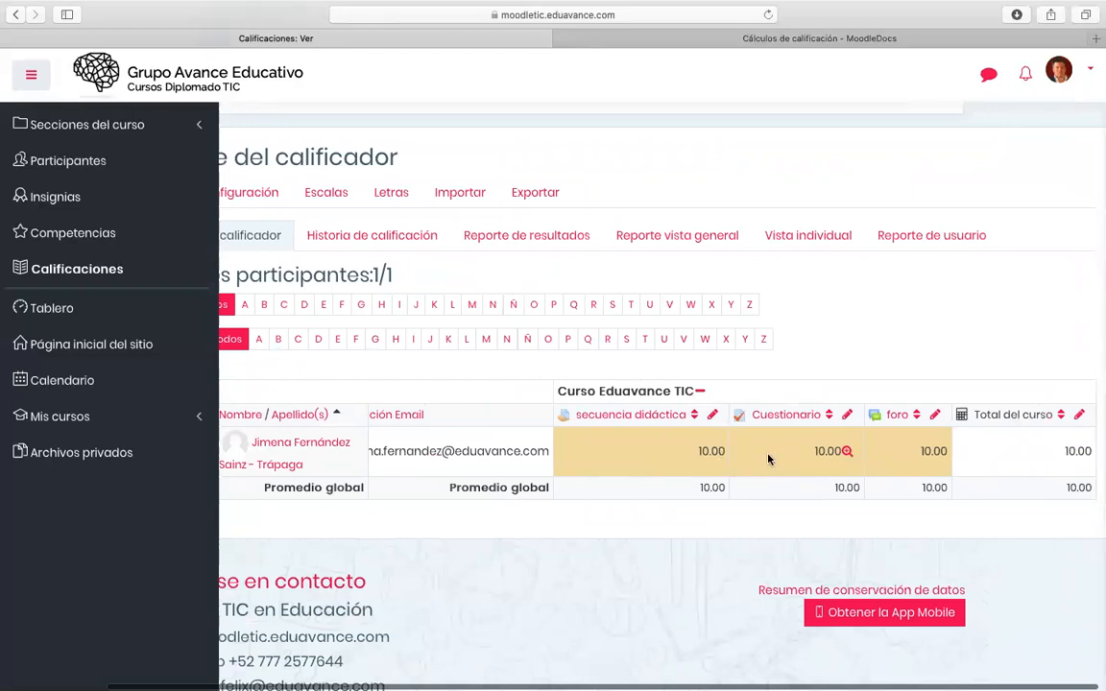
scroll(899, 470, "right", 1)
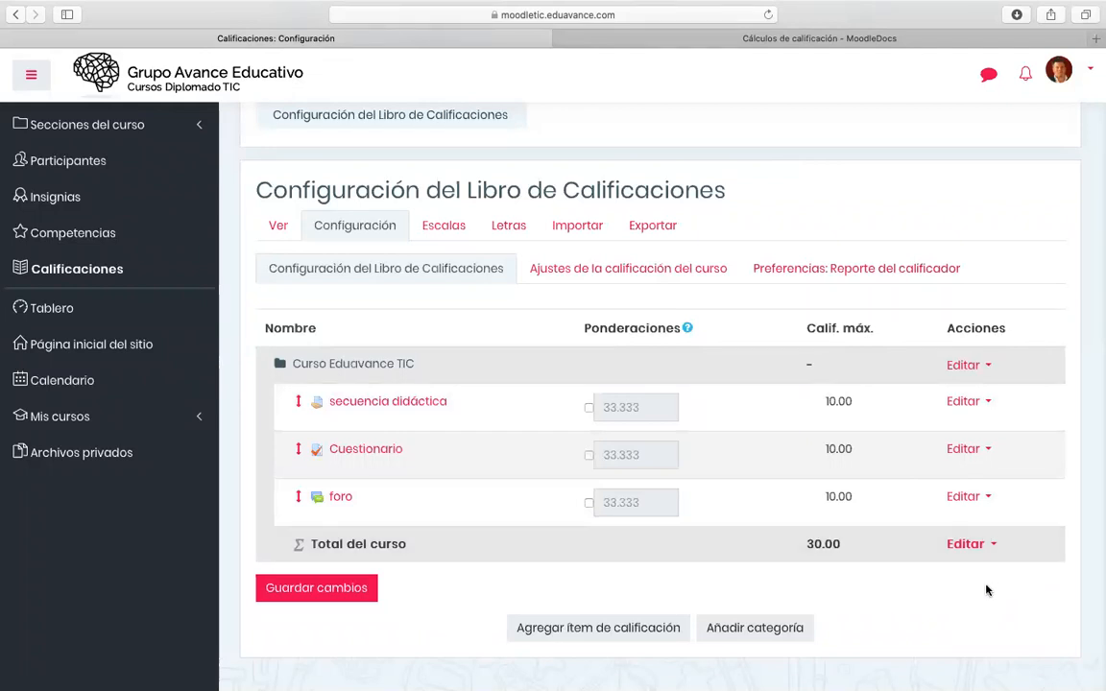
Enter the weighted calculation =sum([[A1]]*0.5;[[A2]]*0.1;[[A3]]*0.4) for Total del curso.
left_click(969, 544)
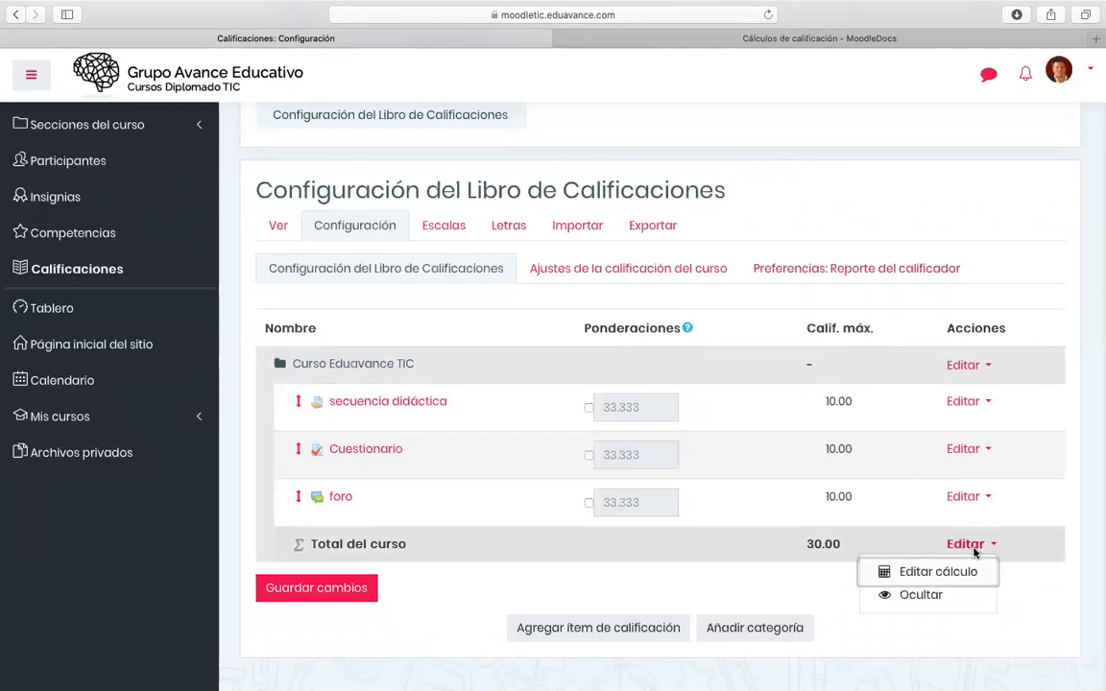
left_click(929, 571)
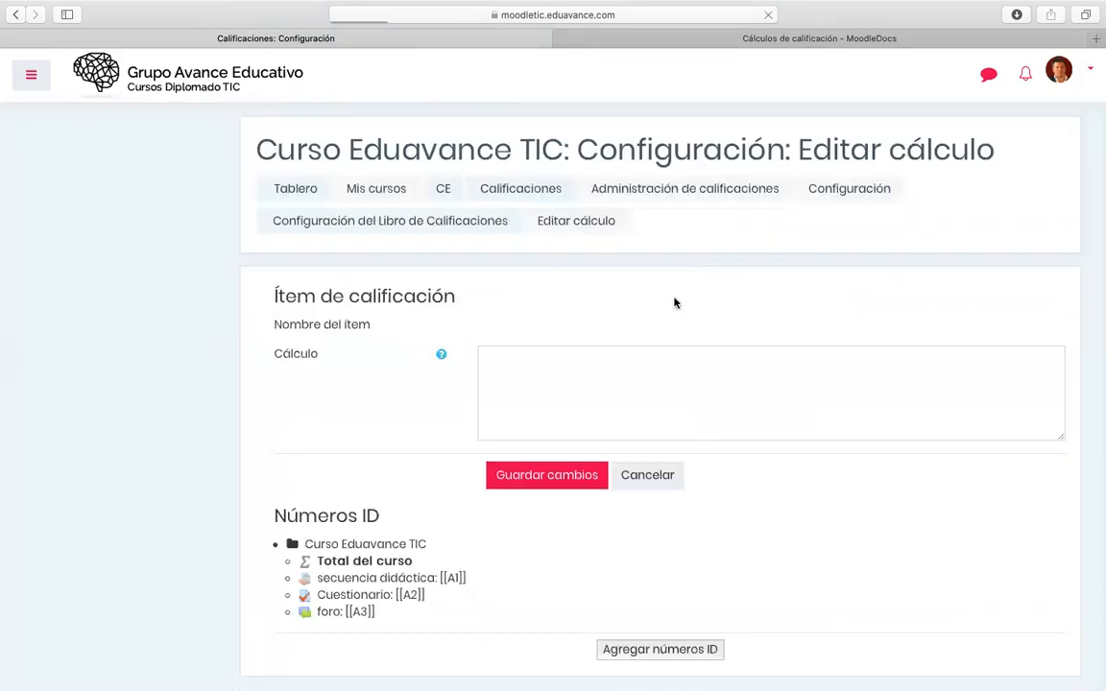
left_click(575, 383)
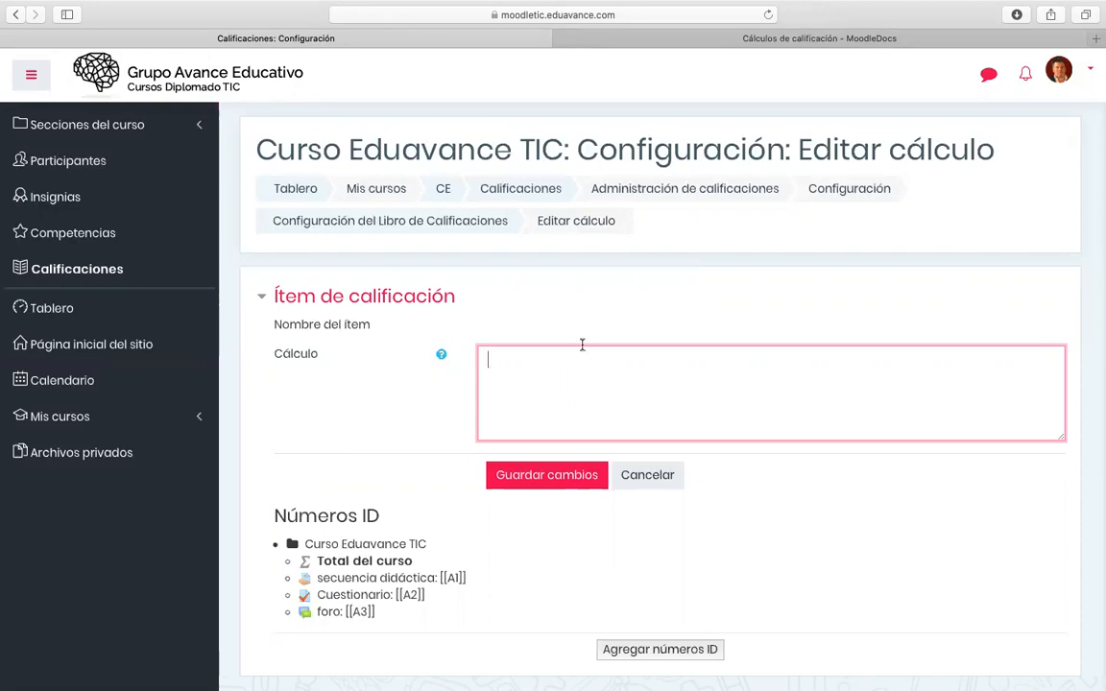
type("=sum([[A1]]*0.5;[[A2]]*0.1;[[A3]]*0.4)")
scroll(592, 388, "down", 1)
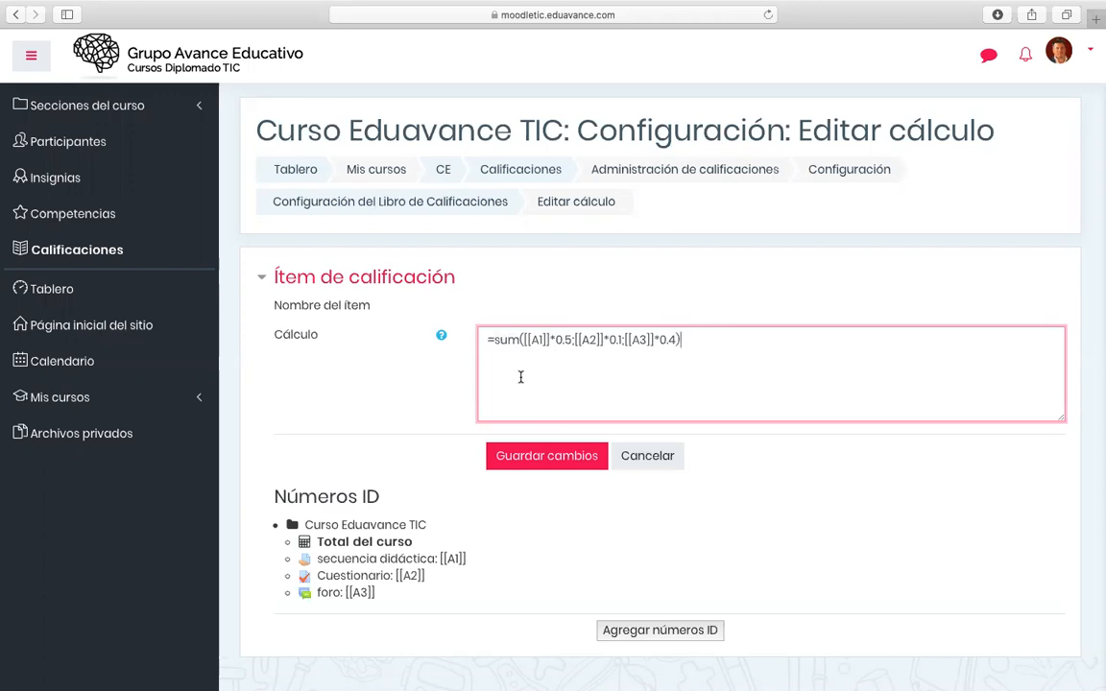
Save the weighted sum calculation for Total del curso.
double_click(504, 341)
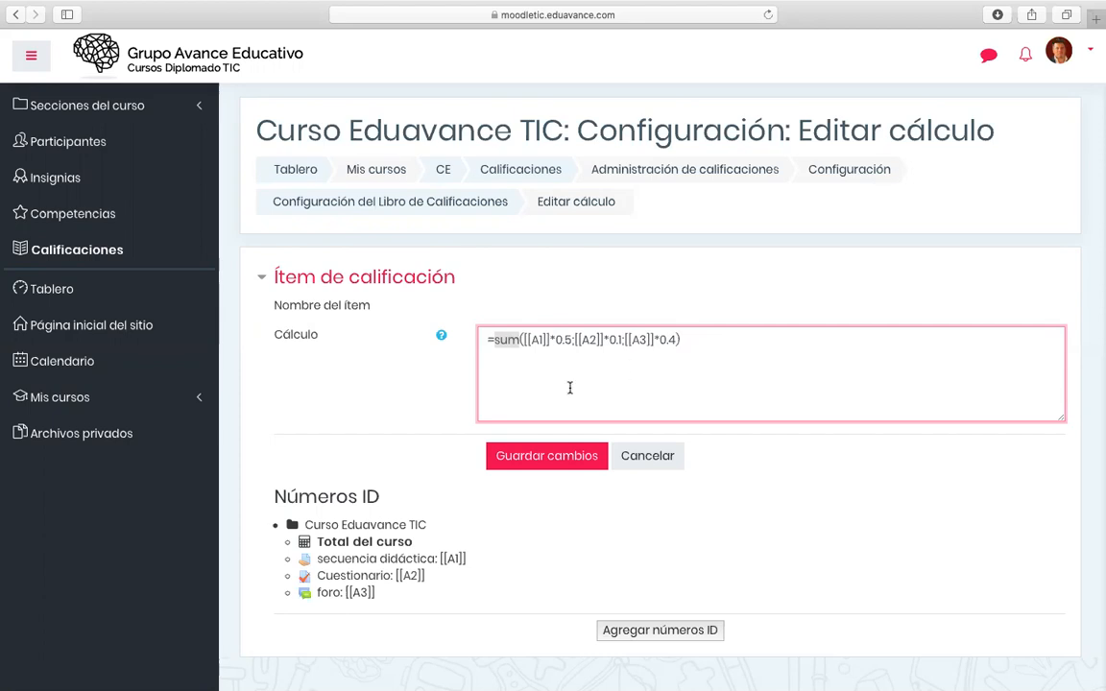
left_click(542, 458)
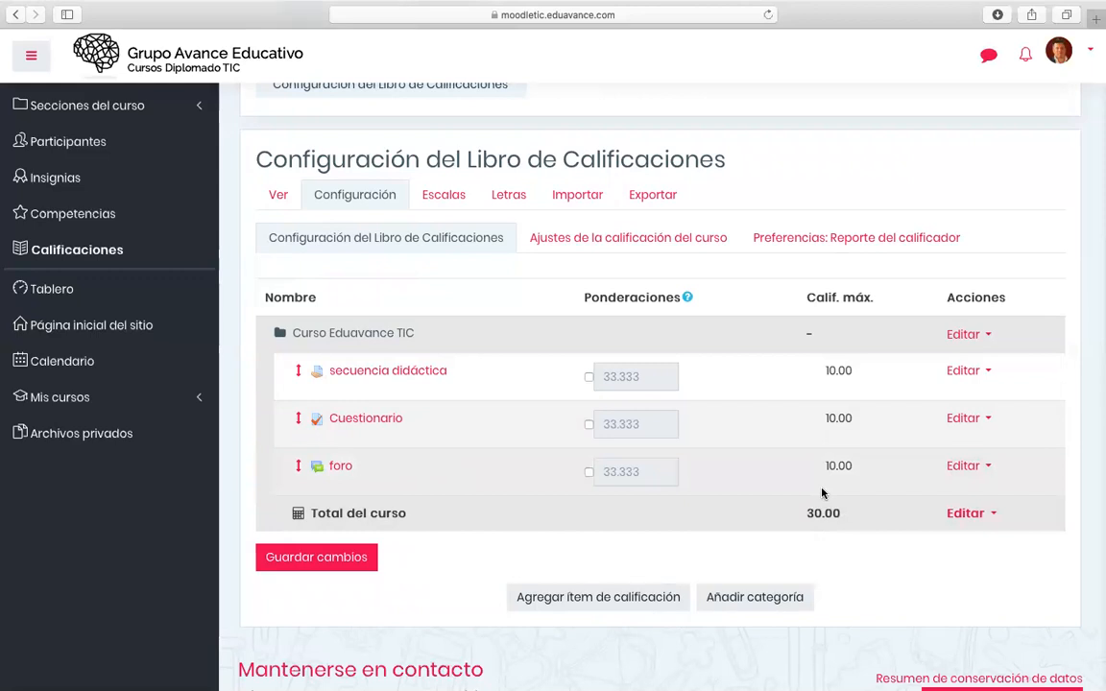
Open the grader report and check the student's grades for secuencia didáctica, Cuestionario and foro against the weighted course total.
scroll(783, 457, "up", 2)
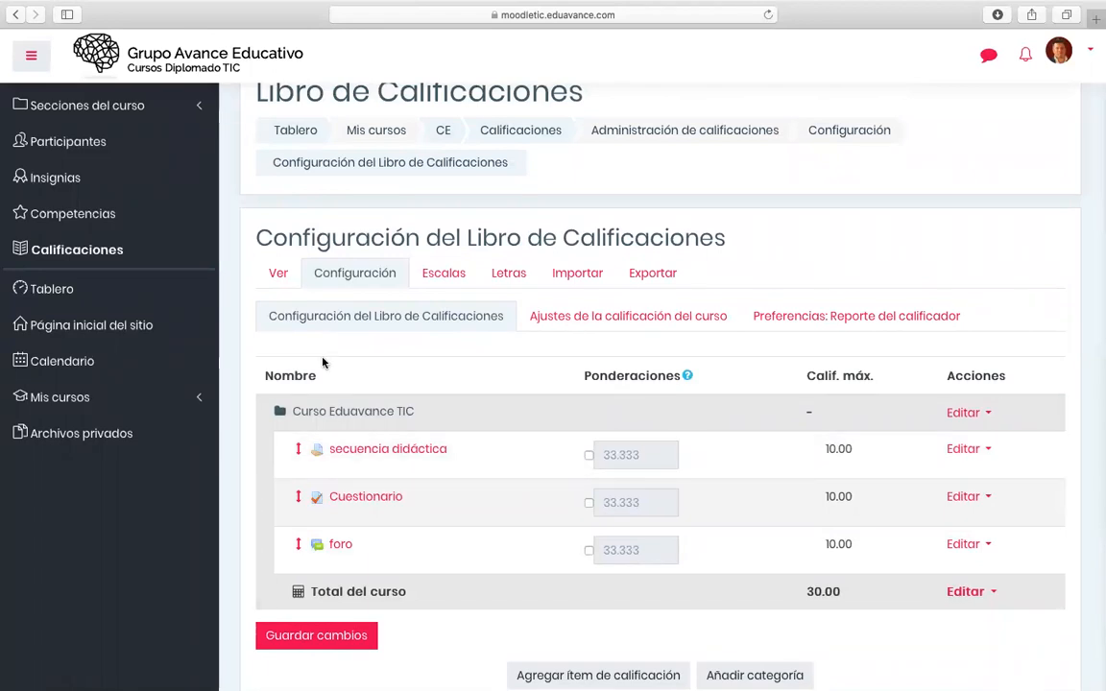
left_click(277, 273)
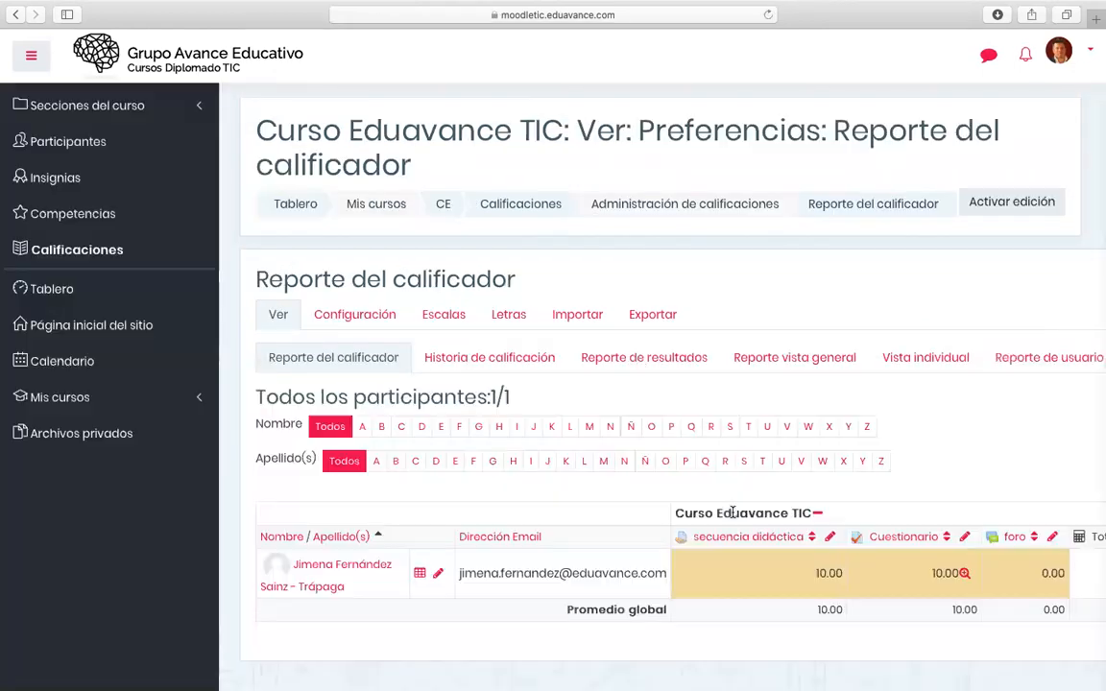
scroll(731, 511, "down", 3)
scroll(753, 470, "right", 2)
scroll(753, 470, "left", 2)
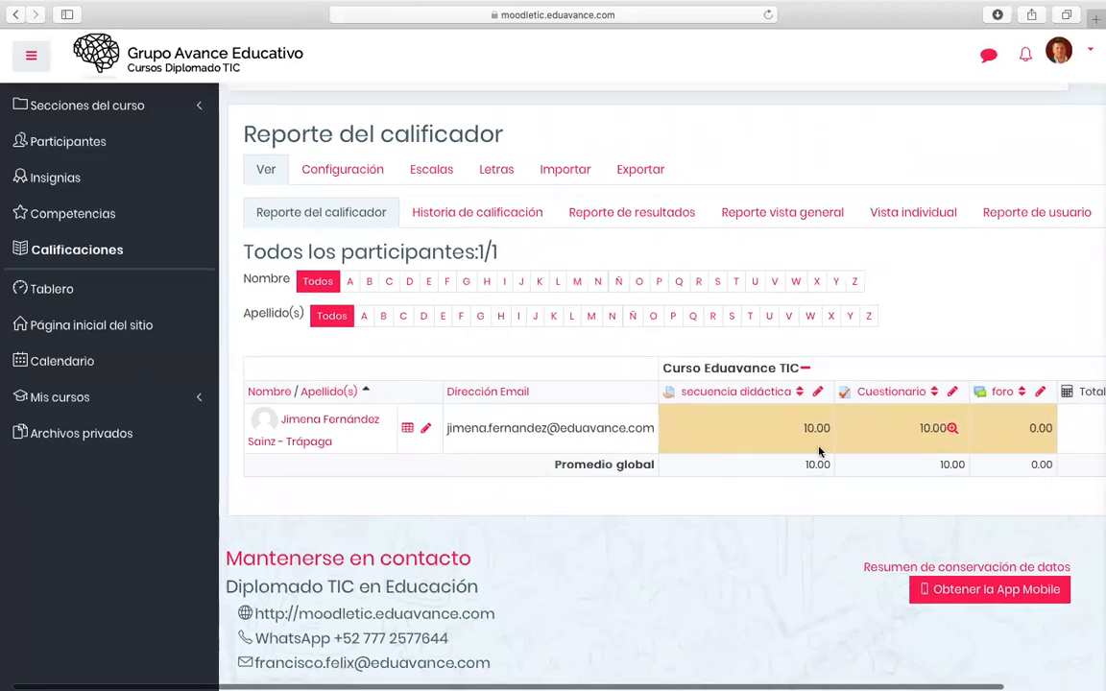
scroll(908, 475, "right", 3)
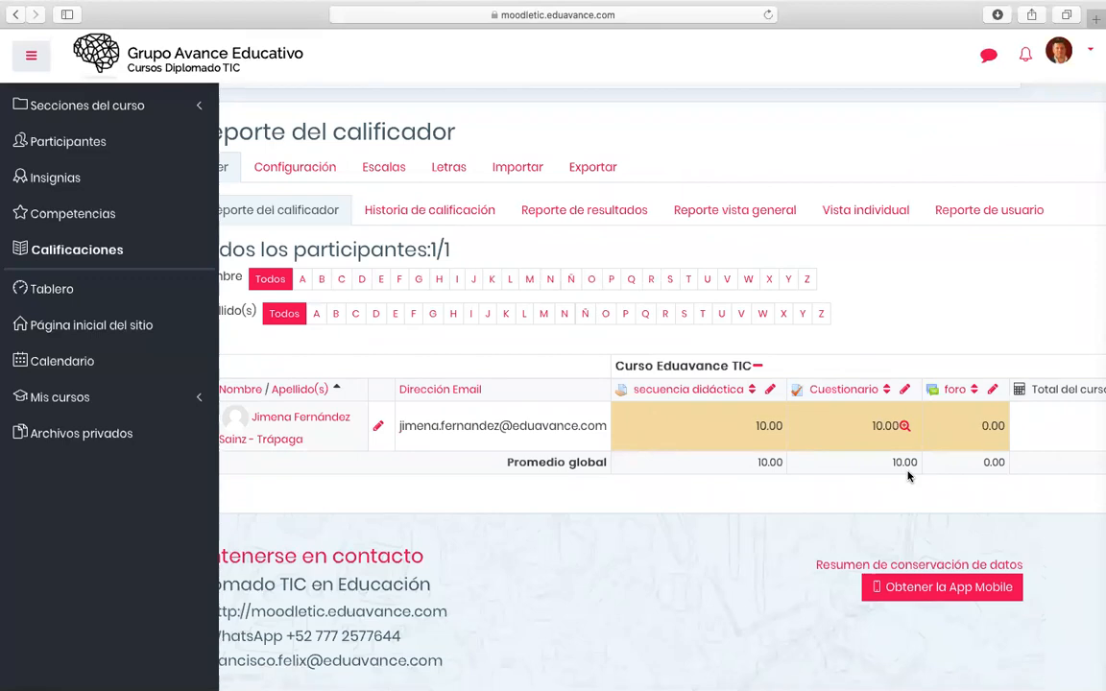
scroll(908, 476, "right", 1)
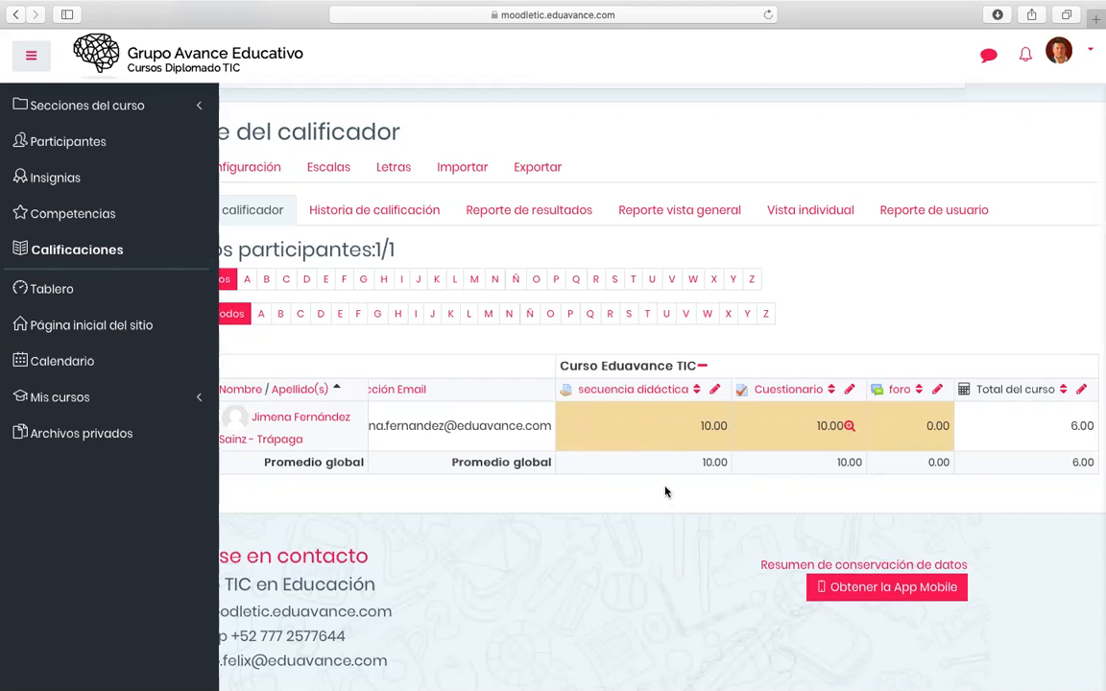
scroll(665, 492, "left", 3)
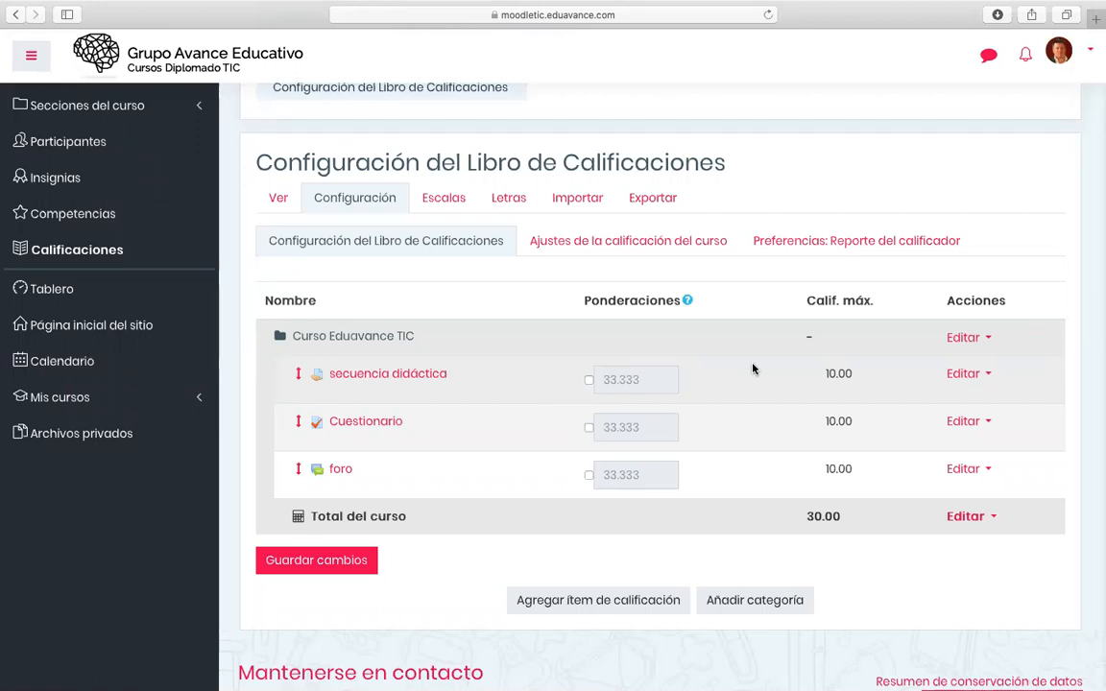
Review the gradebook setup, examining the Saber hacer and Saber Ser categories with their activities, weights and maximum grades.
scroll(519, 491, "down", 1)
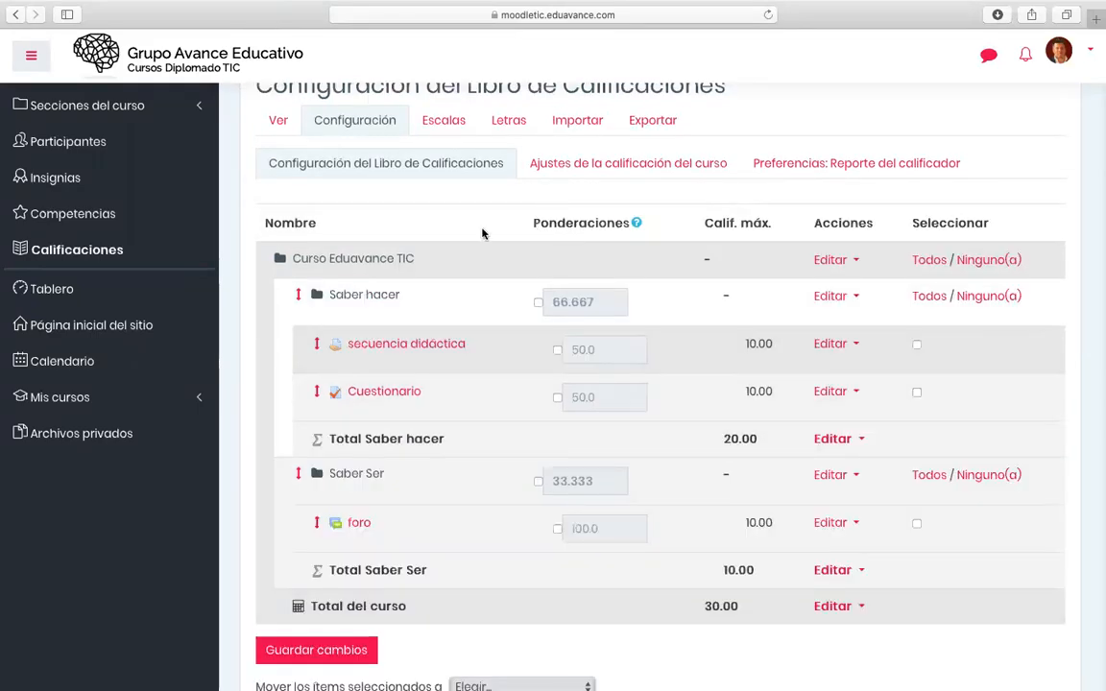
scroll(483, 233, "down", 3)
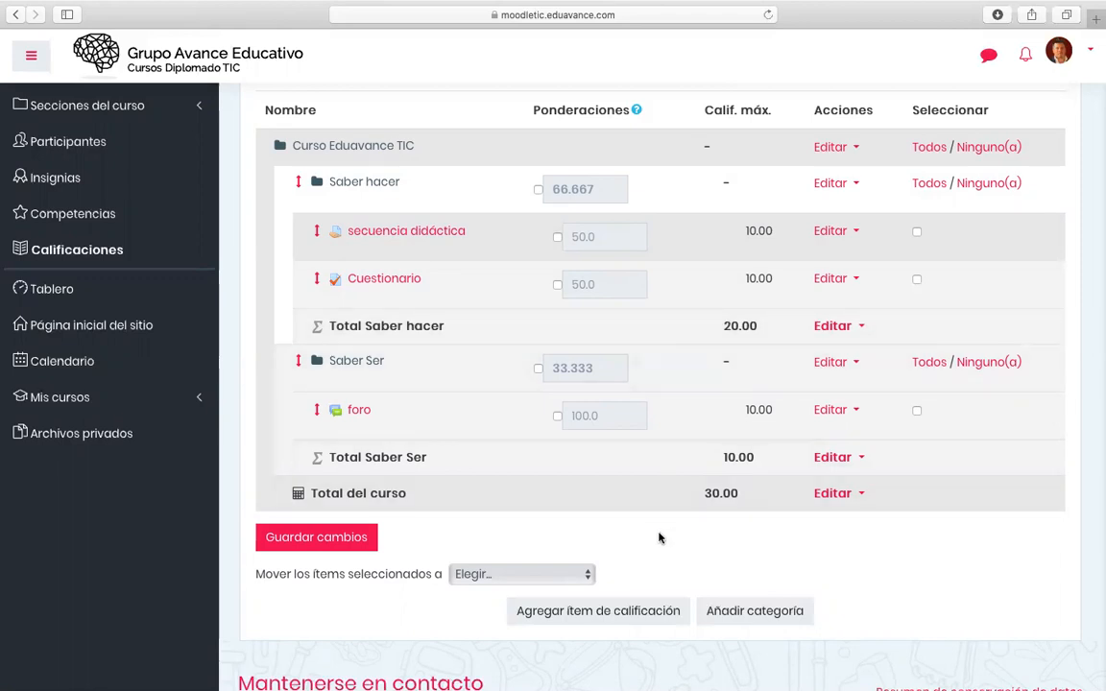
scroll(660, 536, "up", 2)
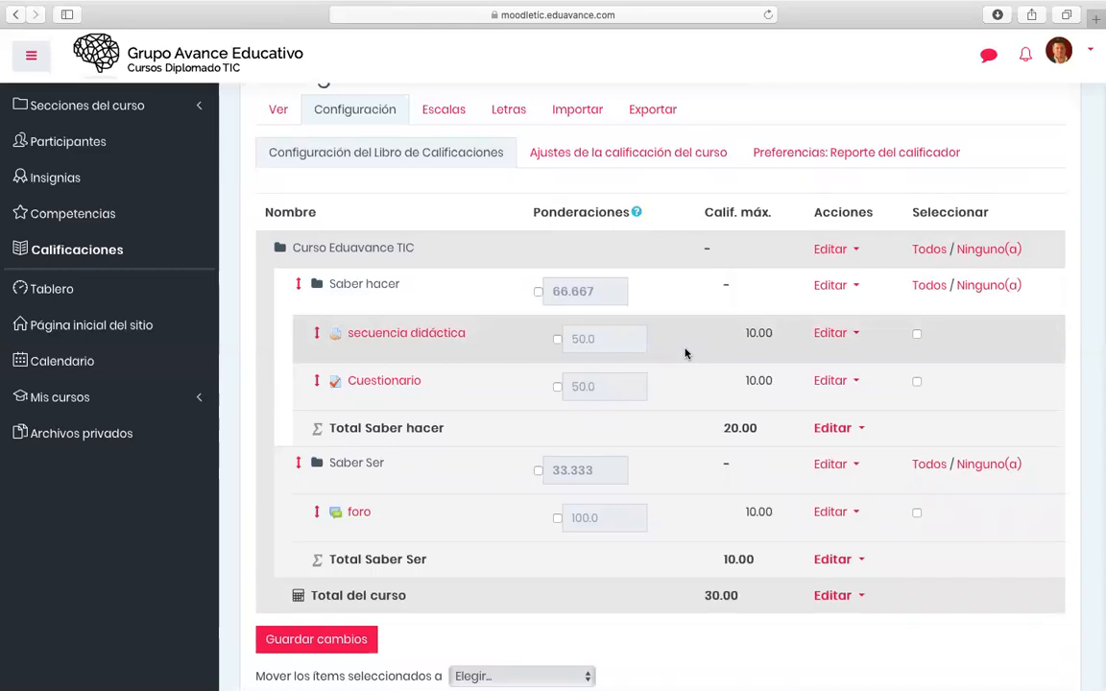
scroll(686, 353, "up", 5)
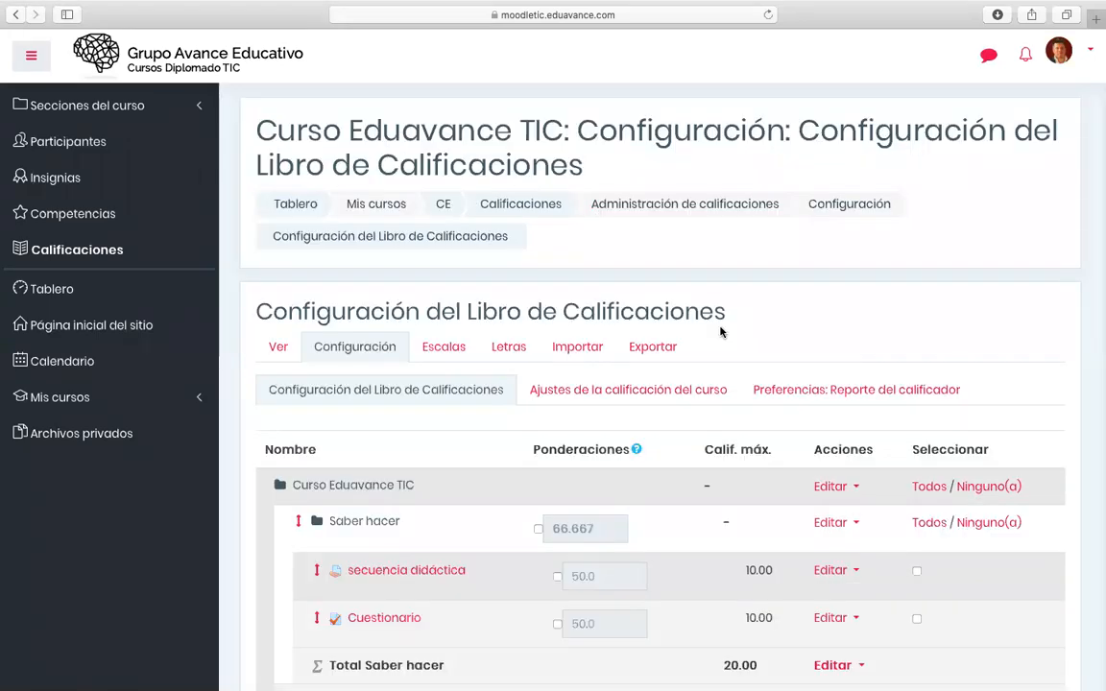